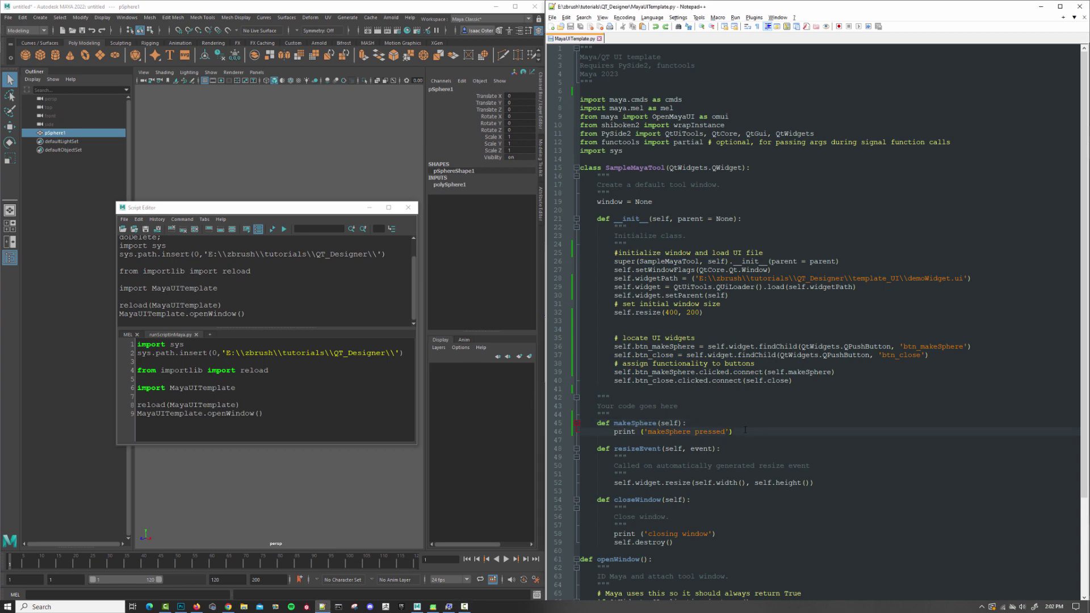
# Locate self.close in the close-button connection on line 40 and the closeWindow method on line 54.
pyautogui.moveTo(746, 431); pyautogui.dragTo(616, 439)
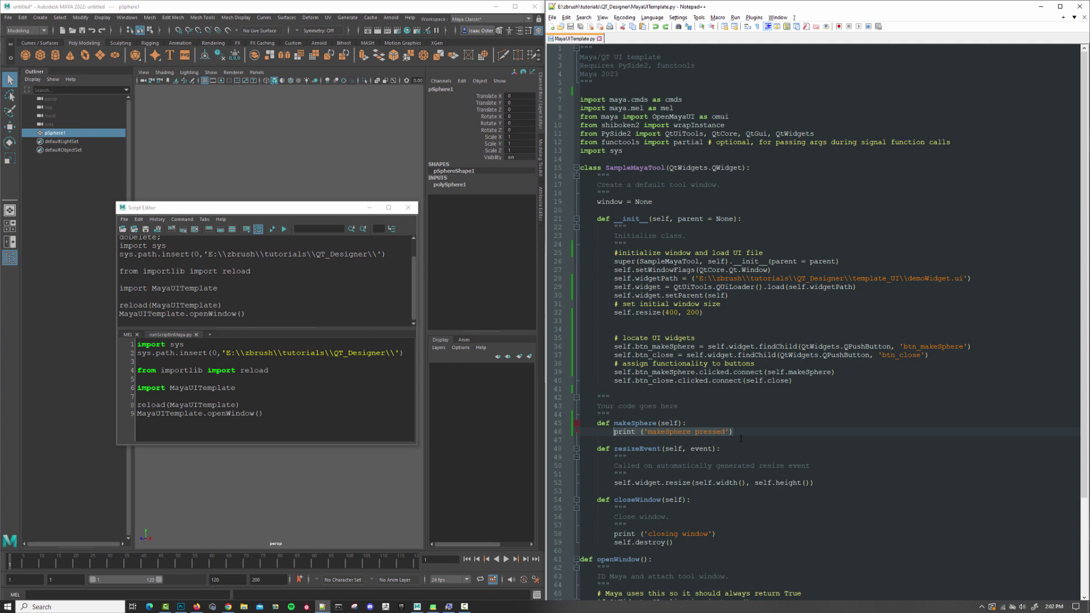
pyautogui.scroll(-2, 743, 423)
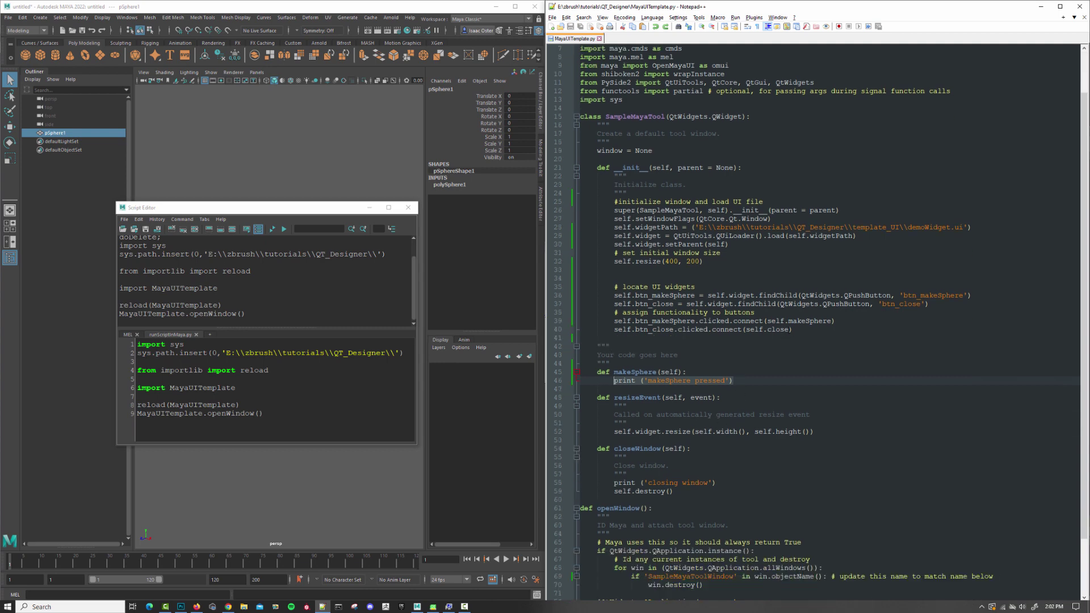
pyautogui.moveTo(791, 330); pyautogui.dragTo(762, 330)
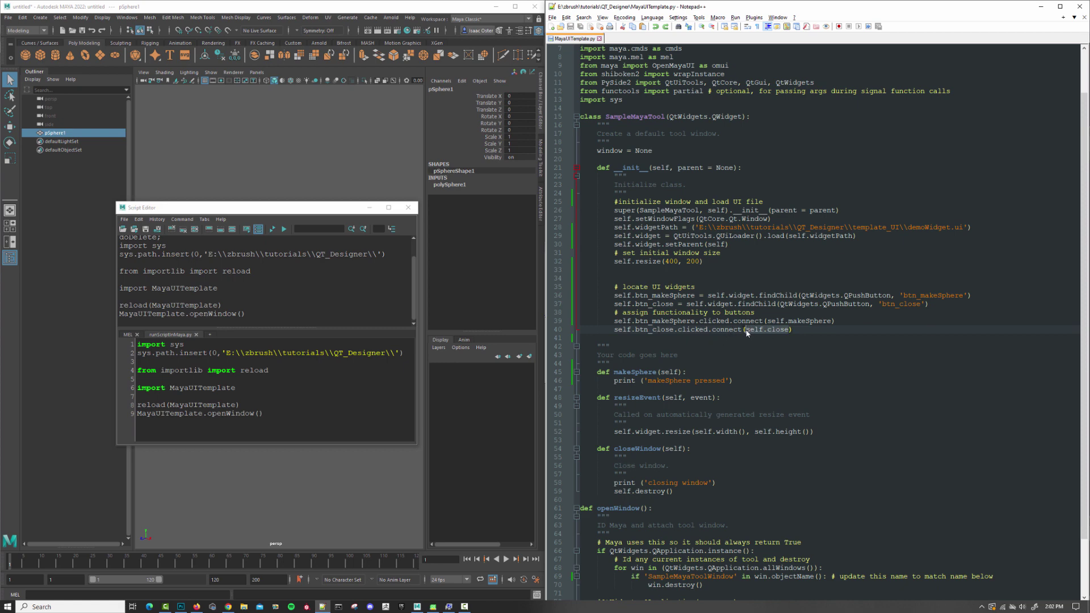
pyautogui.click(659, 333)
pyautogui.doubleClick(650, 450)
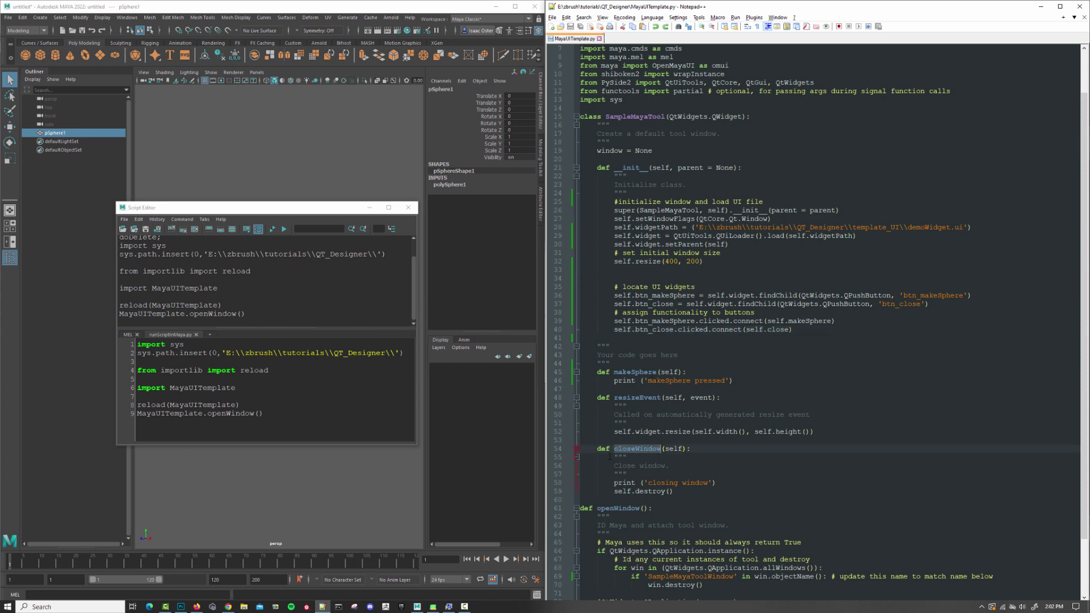
pyautogui.doubleClick(778, 331)
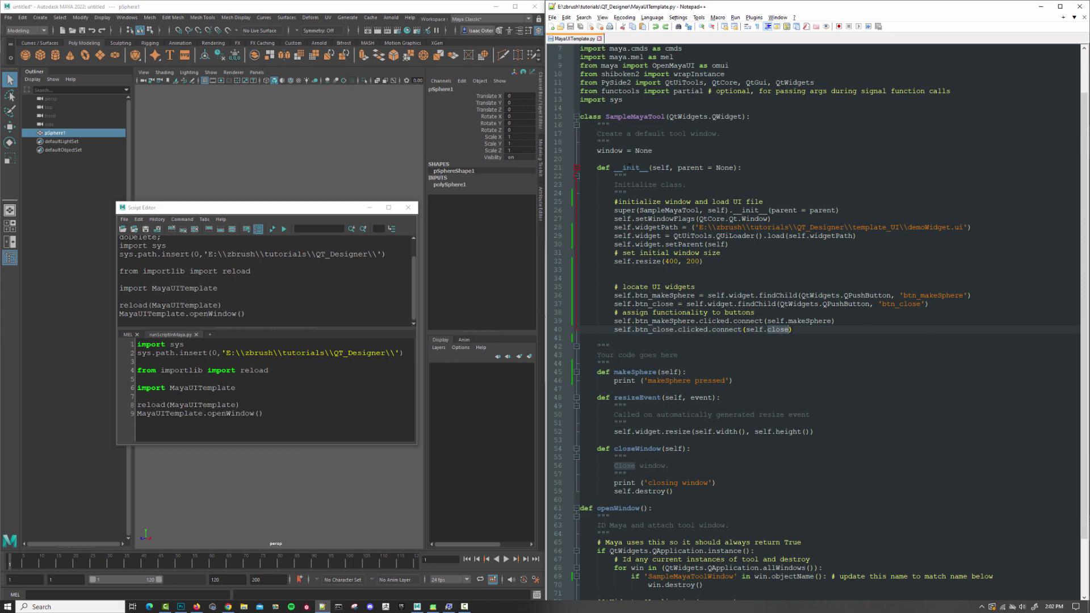
pyautogui.doubleClick(610, 151)
pyautogui.doubleClick(755, 330)
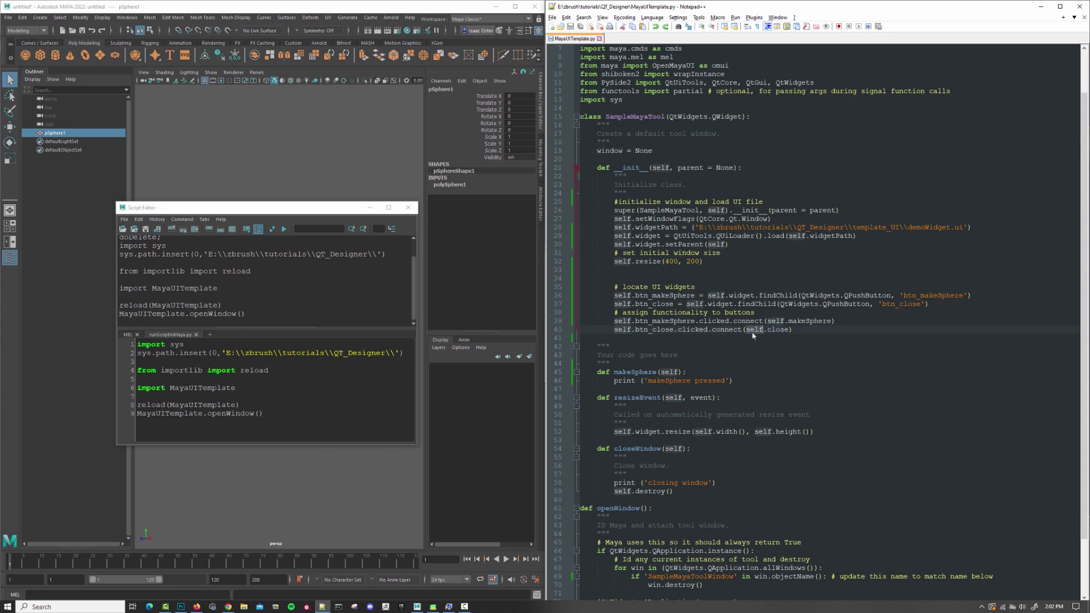
pyautogui.doubleClick(779, 330)
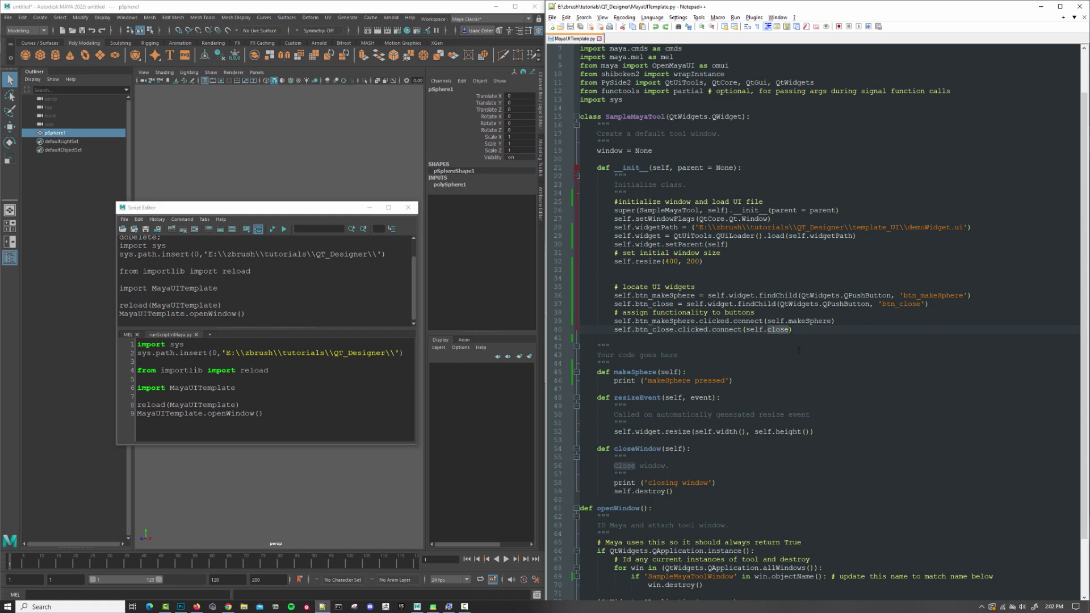
# Append 'Window' to self.close on line 40 so it matches the closeWindow method name.
pyautogui.click(790, 330)
pyautogui.write('Window')
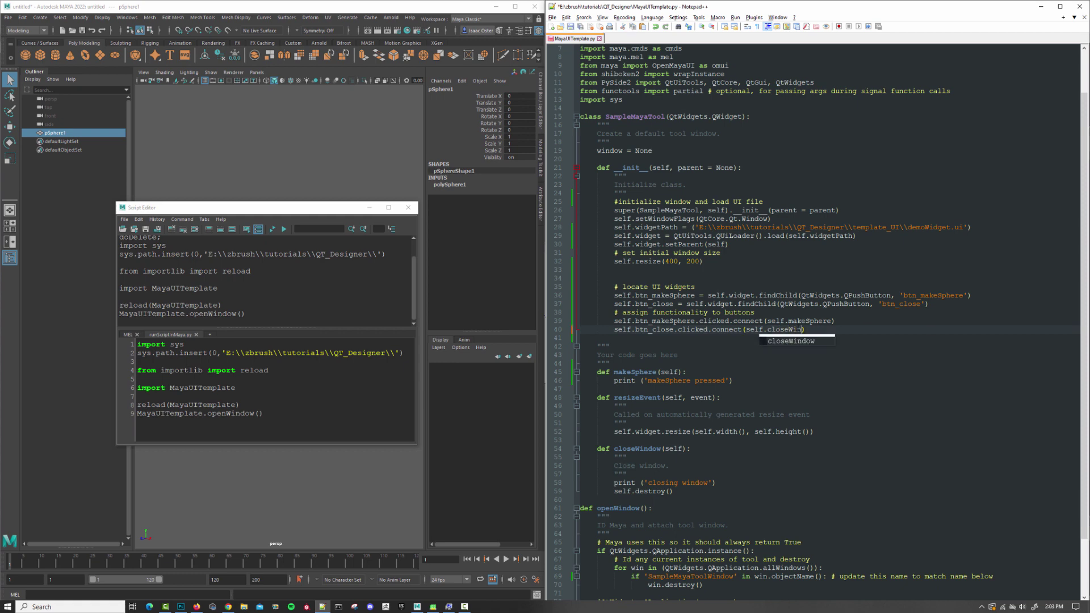
pyautogui.doubleClick(638, 451)
pyautogui.click(677, 464)
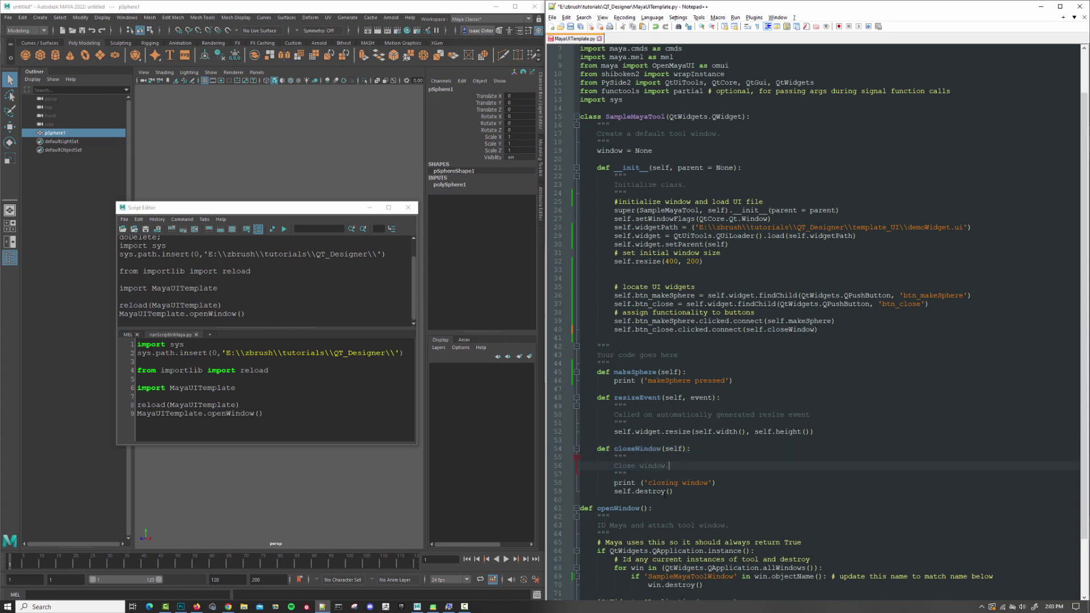
pyautogui.doubleClick(638, 450)
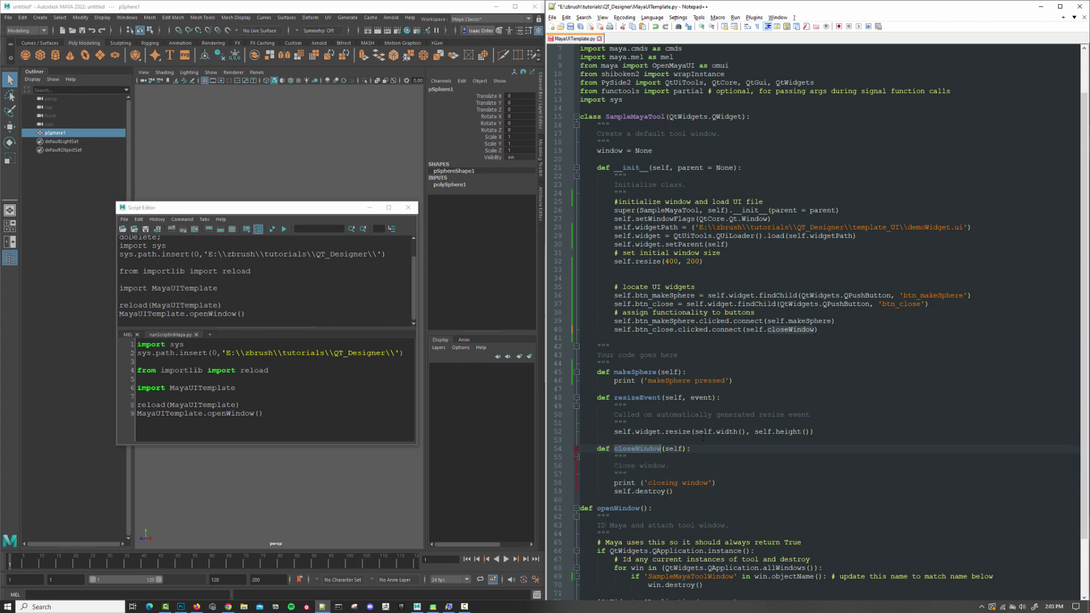
pyautogui.click(829, 329)
pyautogui.doubleClick(630, 450)
# Delete the existing sphere pSphere1 and clear the Script Editor history.
pyautogui.click(745, 383)
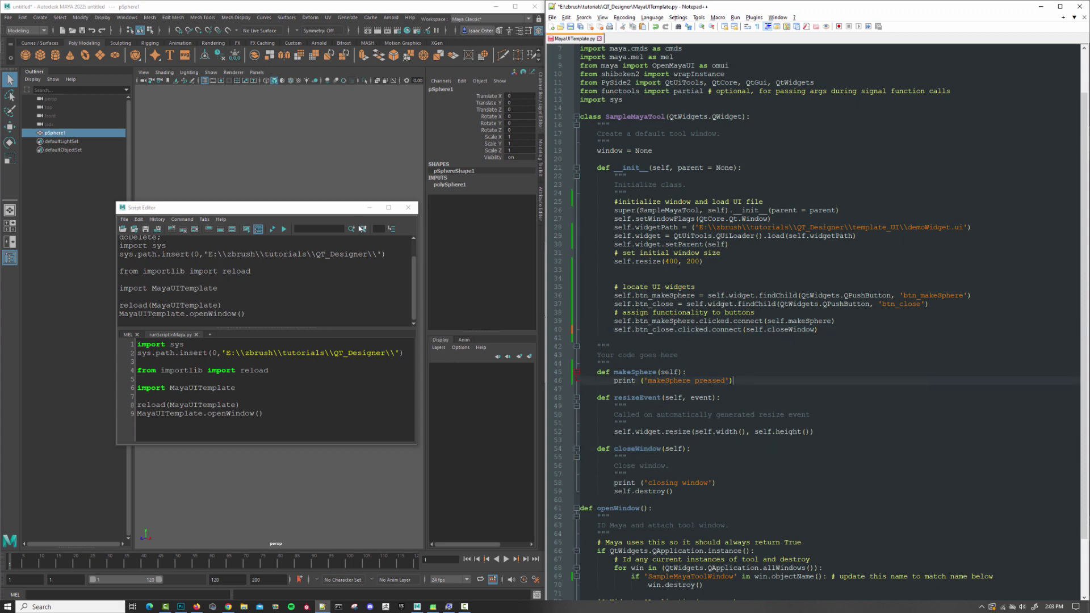
pyautogui.moveTo(325, 208); pyautogui.dragTo(641, 232)
pyautogui.click(318, 291)
pyautogui.click(279, 317)
pyautogui.press('Delete')
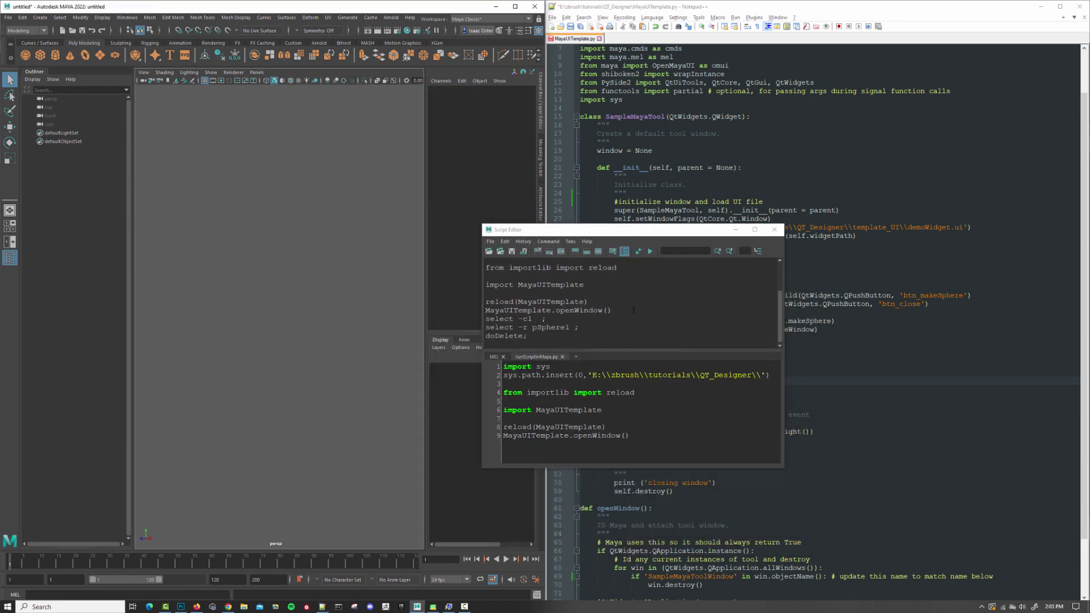
pyautogui.rightClick(572, 279)
pyautogui.click(580, 280)
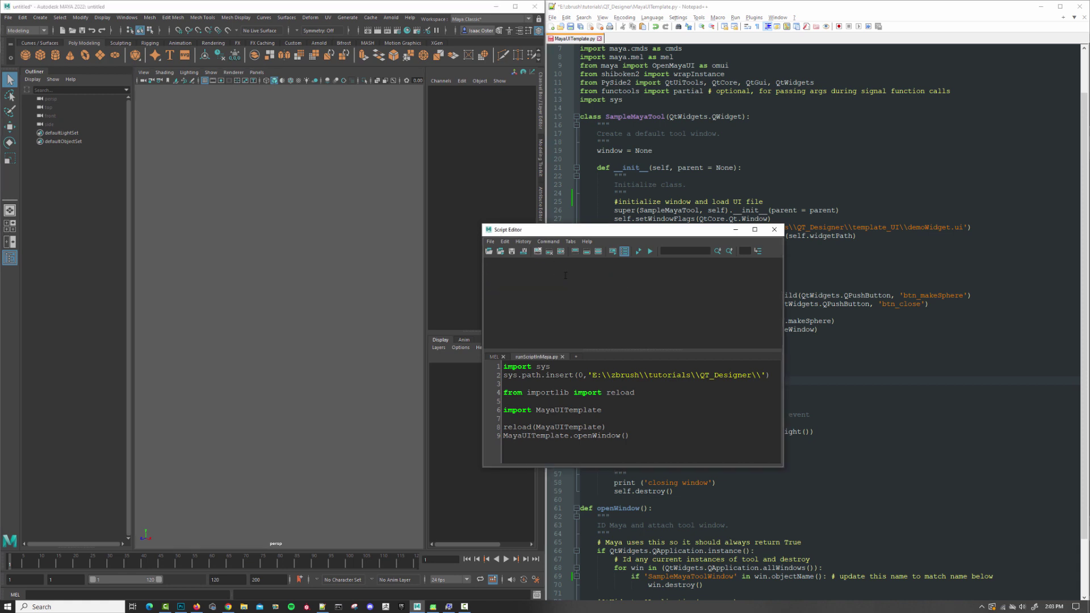
pyautogui.moveTo(575, 233); pyautogui.dragTo(495, 213)
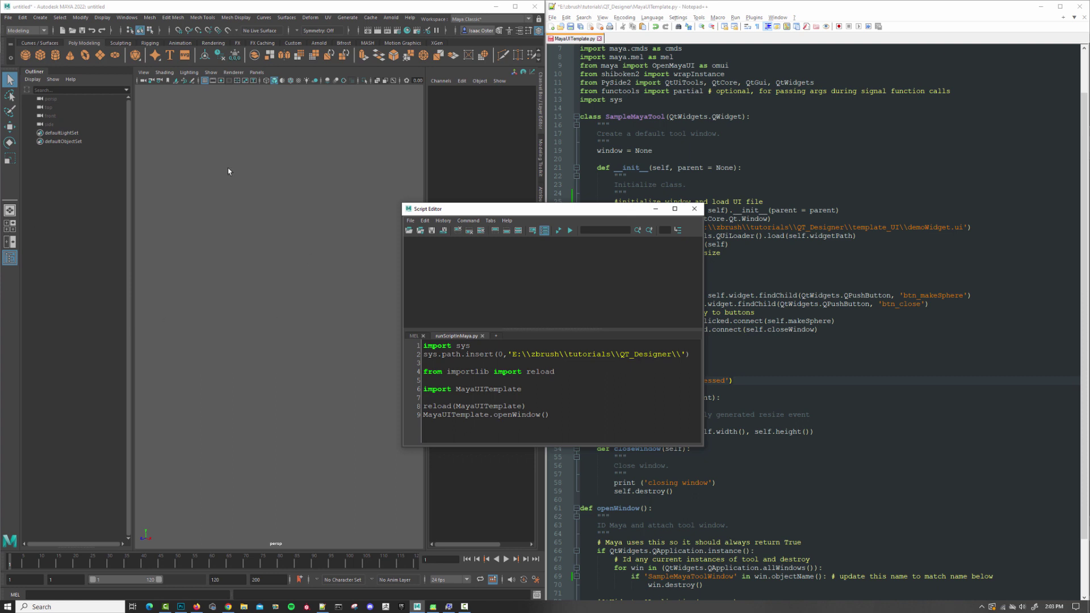
# Create a new polygon sphere and highlight its logged polySphere command line.
pyautogui.click(41, 19)
pyautogui.moveTo(85, 47)
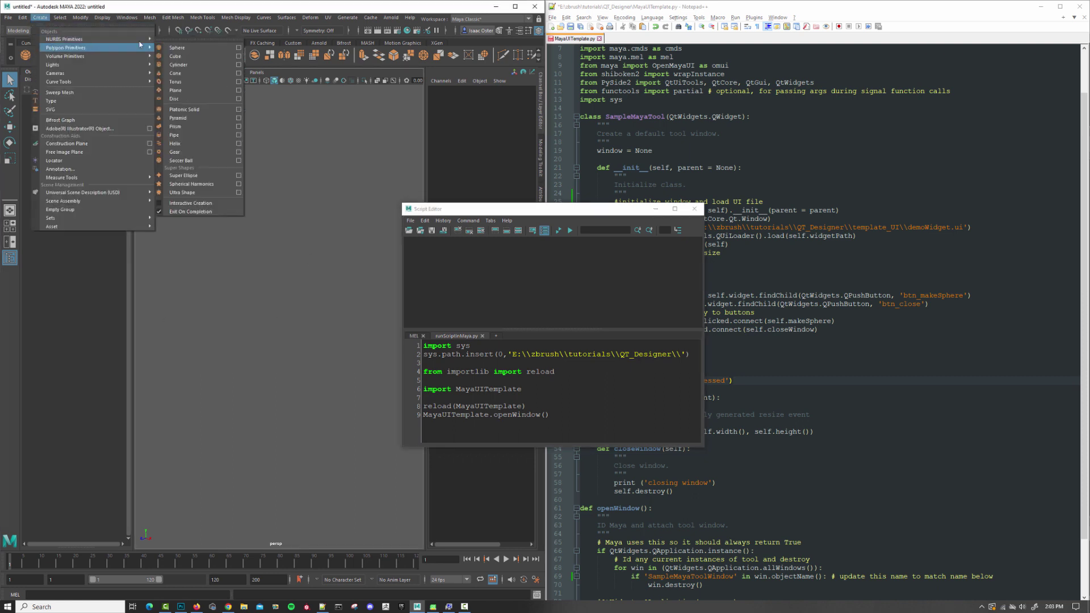
pyautogui.click(191, 49)
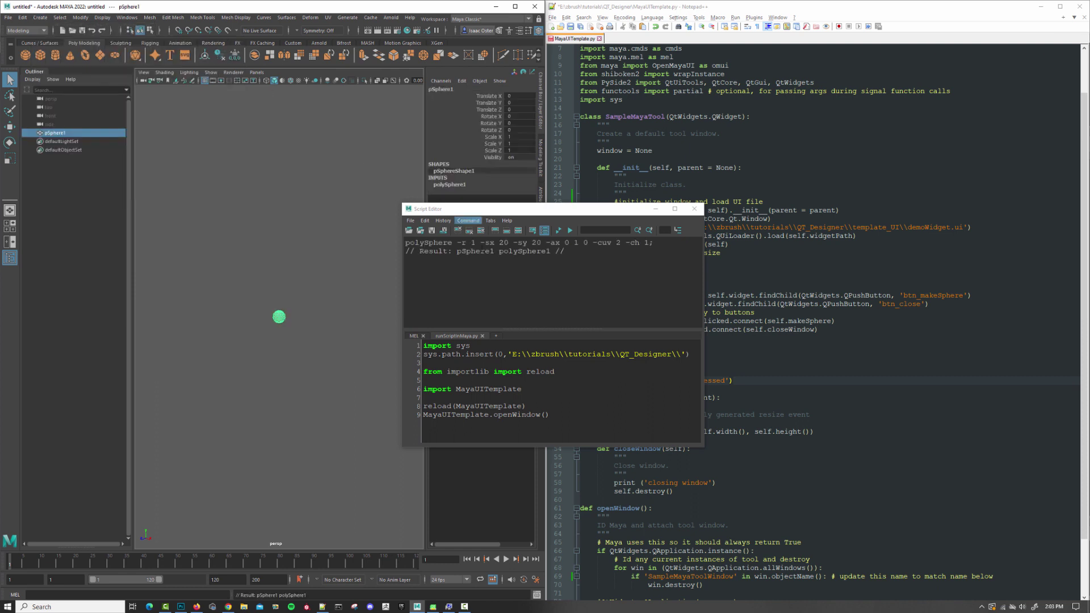
pyautogui.keyDown('ctrl'); pyautogui.scroll(2, 482, 263); pyautogui.keyUp('ctrl')
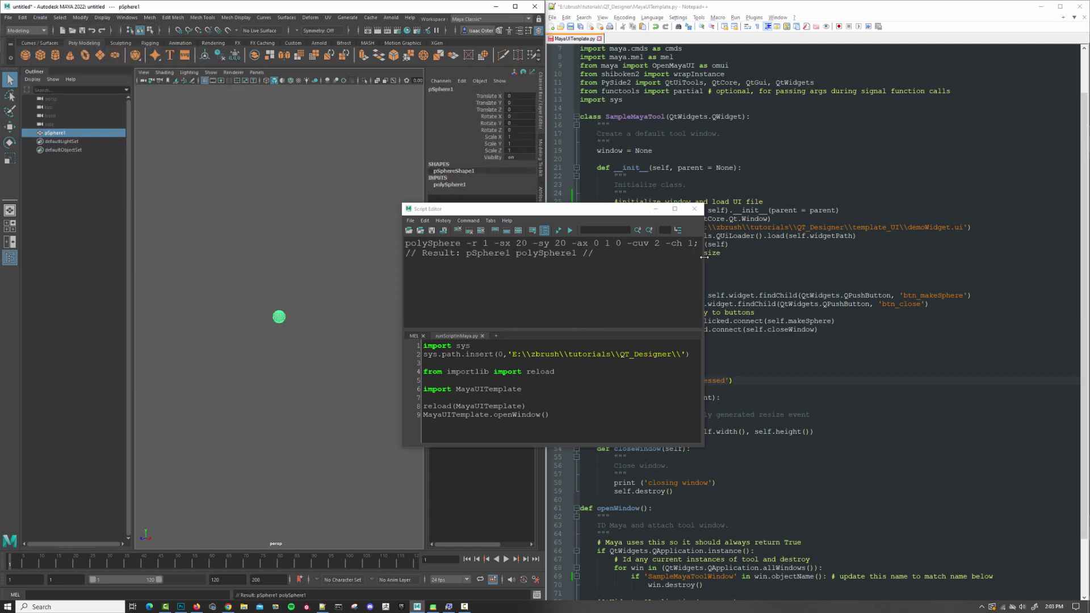
pyautogui.moveTo(704, 256); pyautogui.dragTo(381, 252)
pyautogui.click(604, 262)
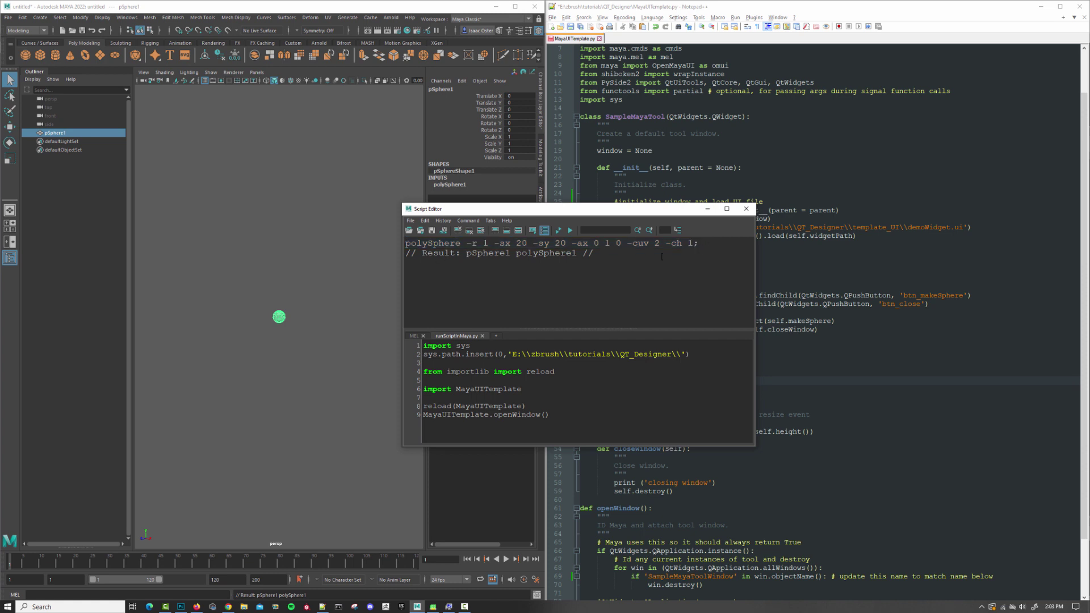
pyautogui.click(294, 284)
pyautogui.scroll(5, 280, 309)
pyautogui.moveTo(316, 287); pyautogui.dragTo(264, 340)
pyautogui.moveTo(702, 243); pyautogui.dragTo(355, 249)
pyautogui.moveTo(472, 210); pyautogui.dragTo(448, 223)
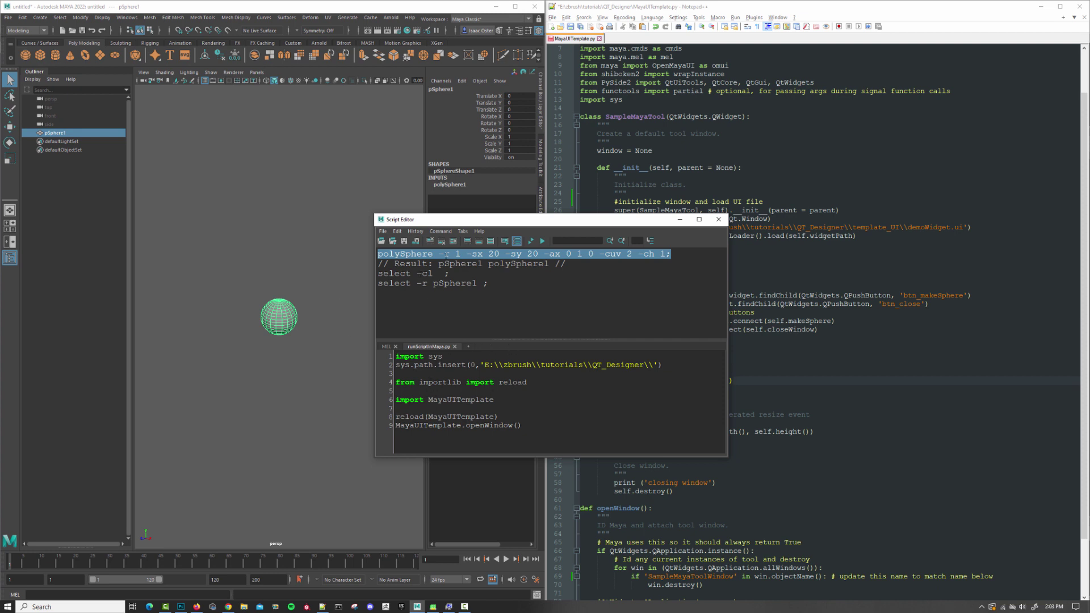
# Paste the word polySphere from the history into a new Python tab and bring up its context options.
pyautogui.click(353, 341)
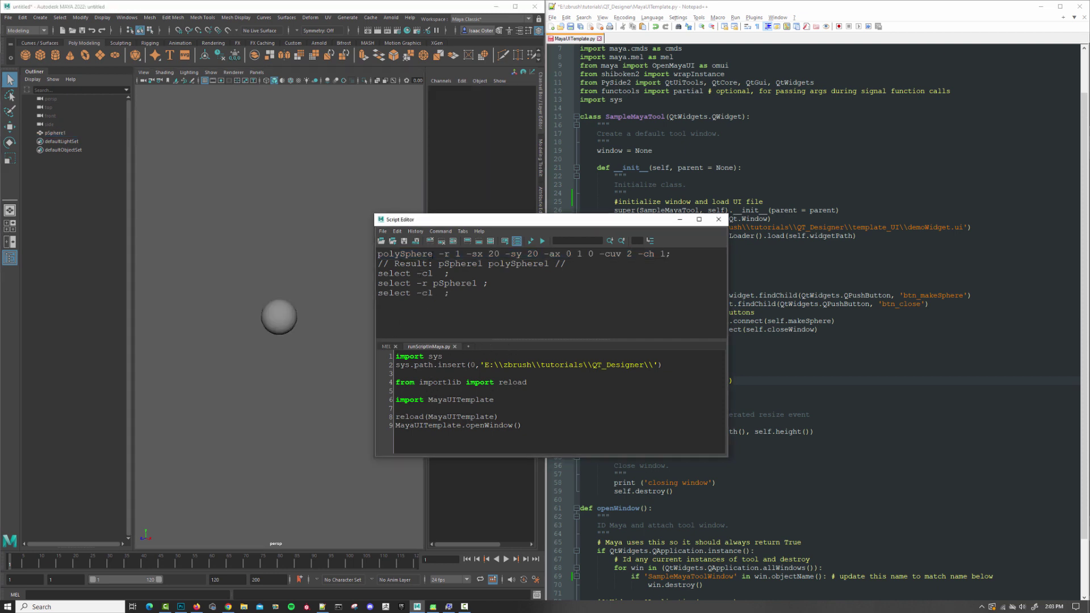
pyautogui.doubleClick(405, 254)
pyautogui.hotkey('ctrl', 'c')
pyautogui.click(468, 346)
pyautogui.click(546, 314)
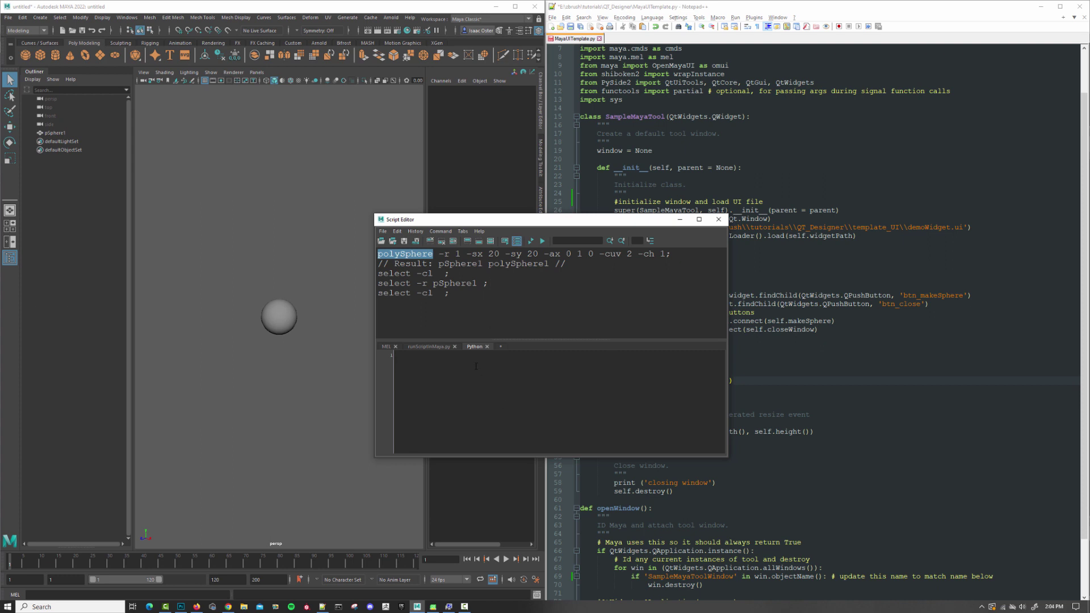
pyautogui.hotkey('ctrl', 'v')
pyautogui.keyDown('ctrl'); pyautogui.scroll(3, 458, 378); pyautogui.keyUp('ctrl')
pyautogui.doubleClick(448, 357)
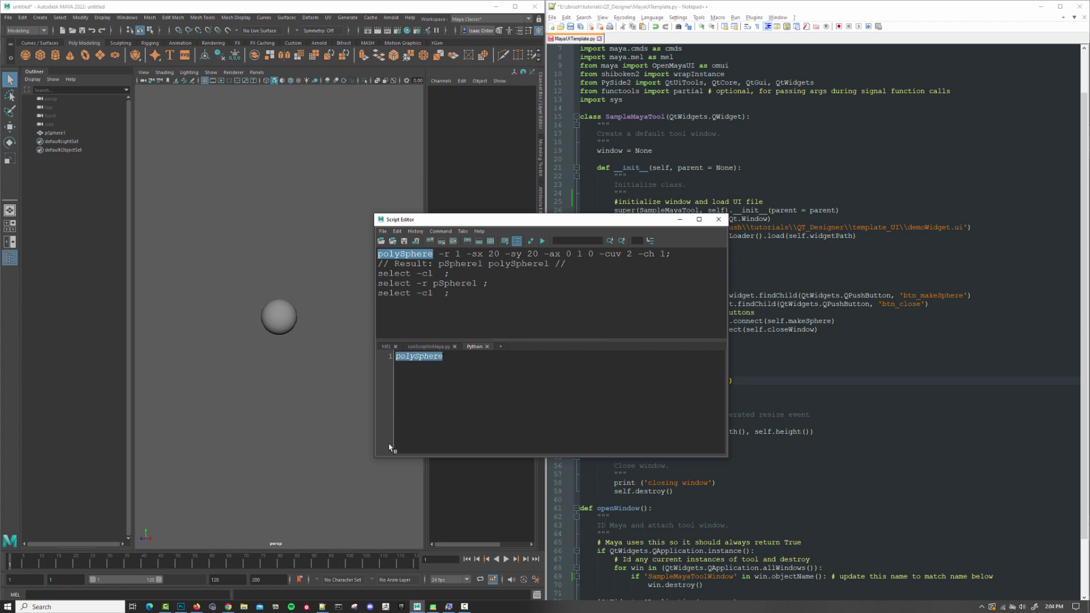
pyautogui.rightClick(421, 357)
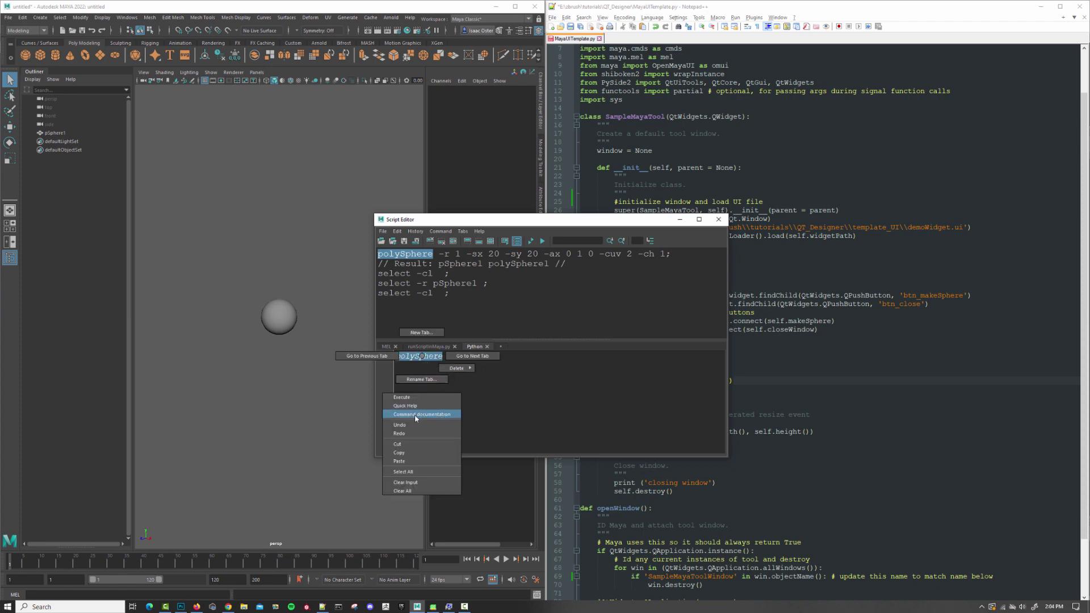
# Open the polySphere command documentation and scroll to its flags and Python example code.
pyautogui.click(431, 416)
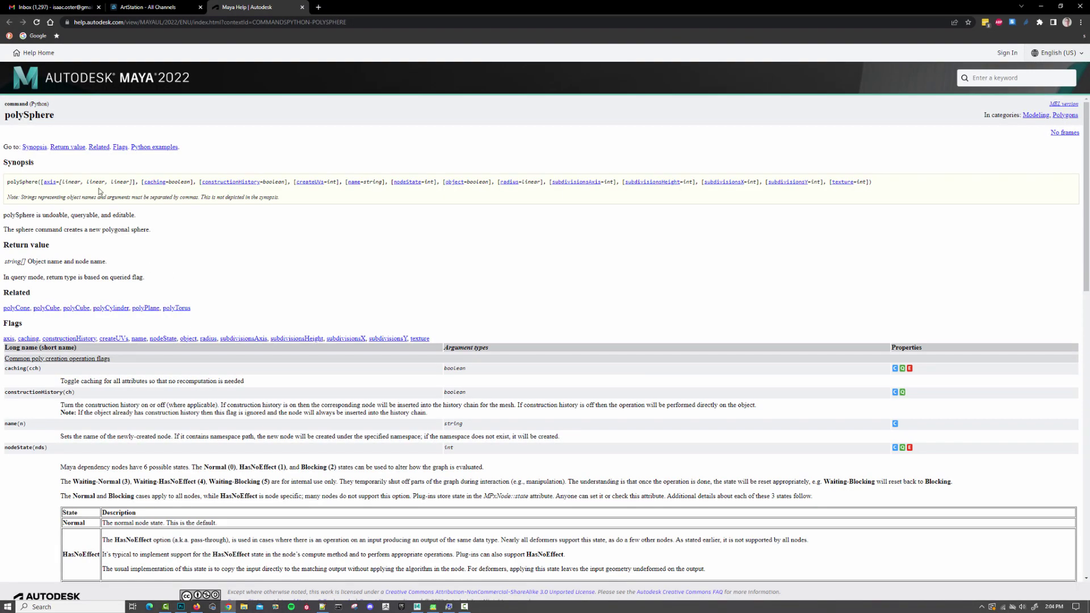
pyautogui.scroll(-20, 275, 266)
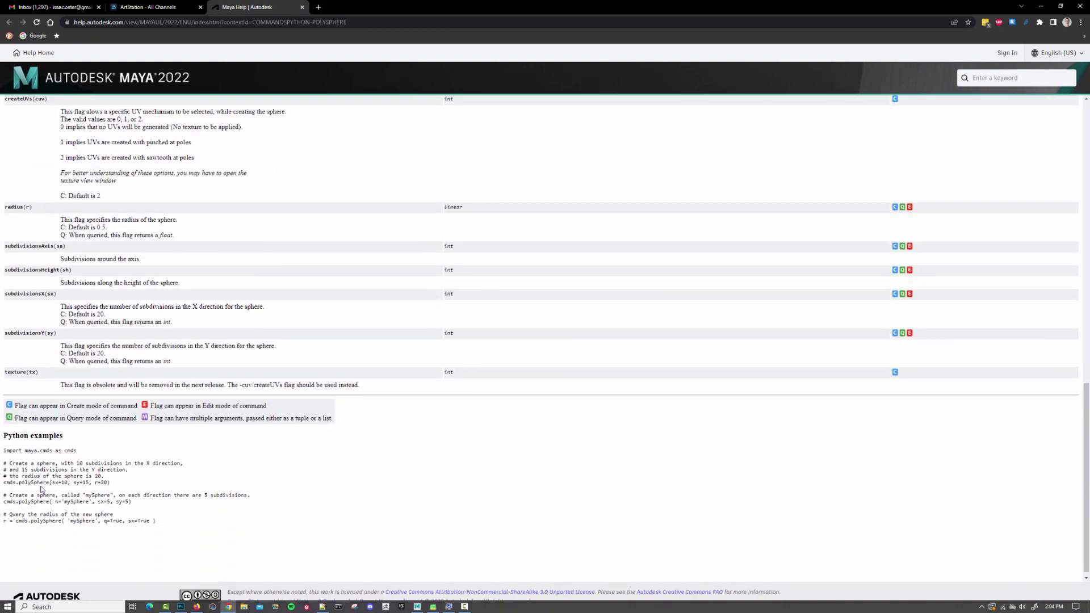
pyautogui.scroll(15, 96, 418)
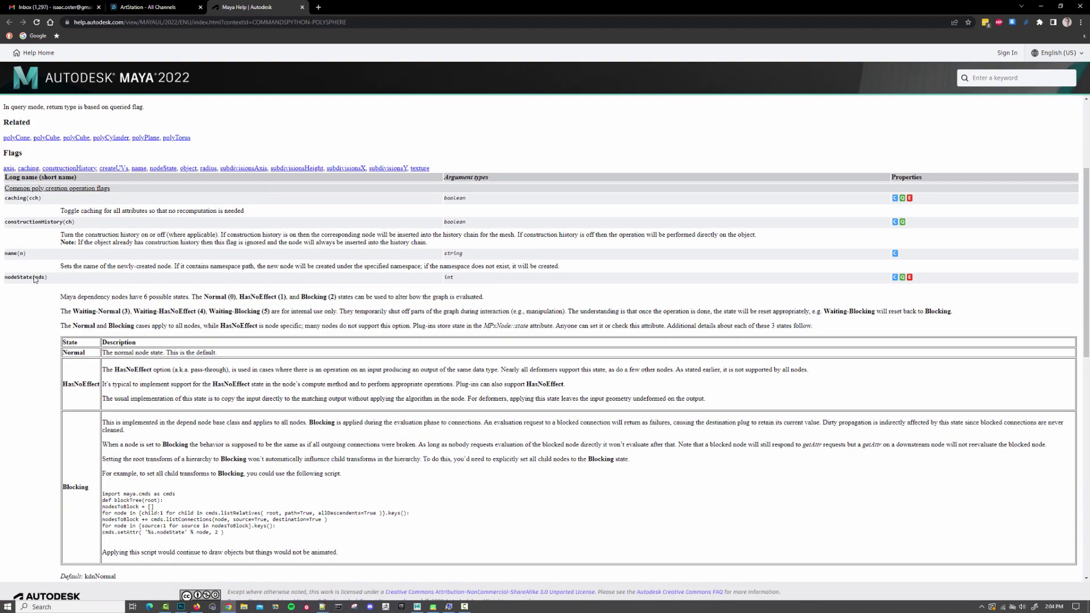
pyautogui.scroll(-5, 36, 290)
pyautogui.scroll(-4, 36, 290)
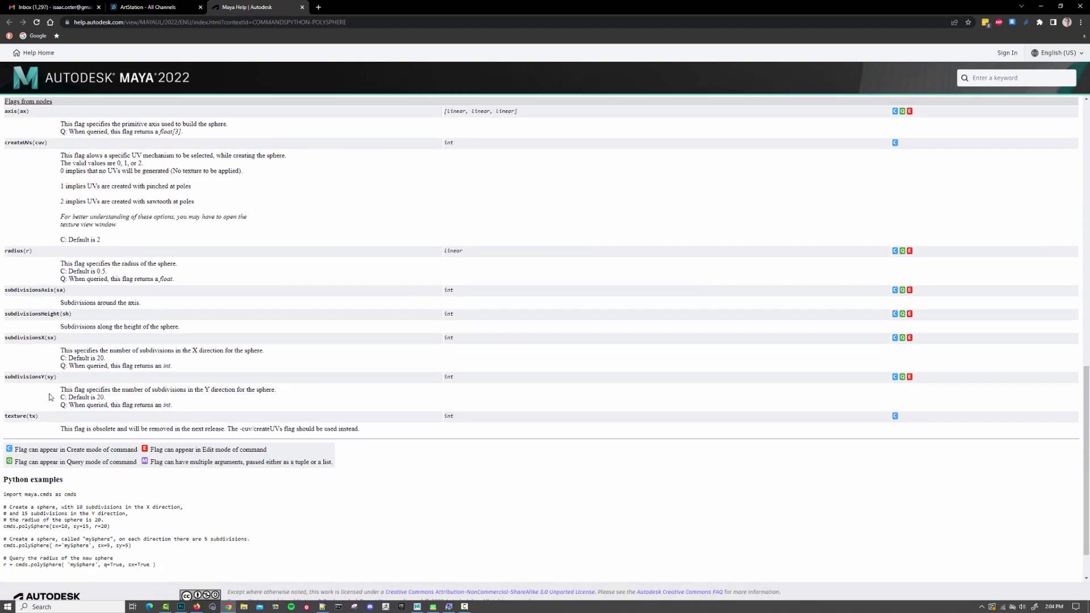
pyautogui.scroll(2, 34, 272)
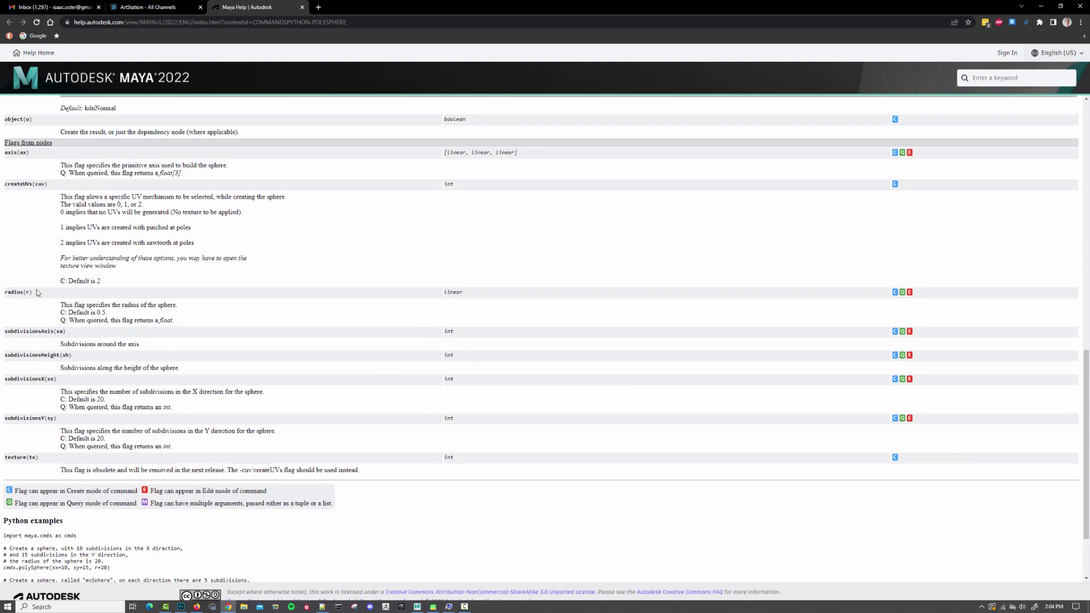
pyautogui.scroll(-2, 116, 425)
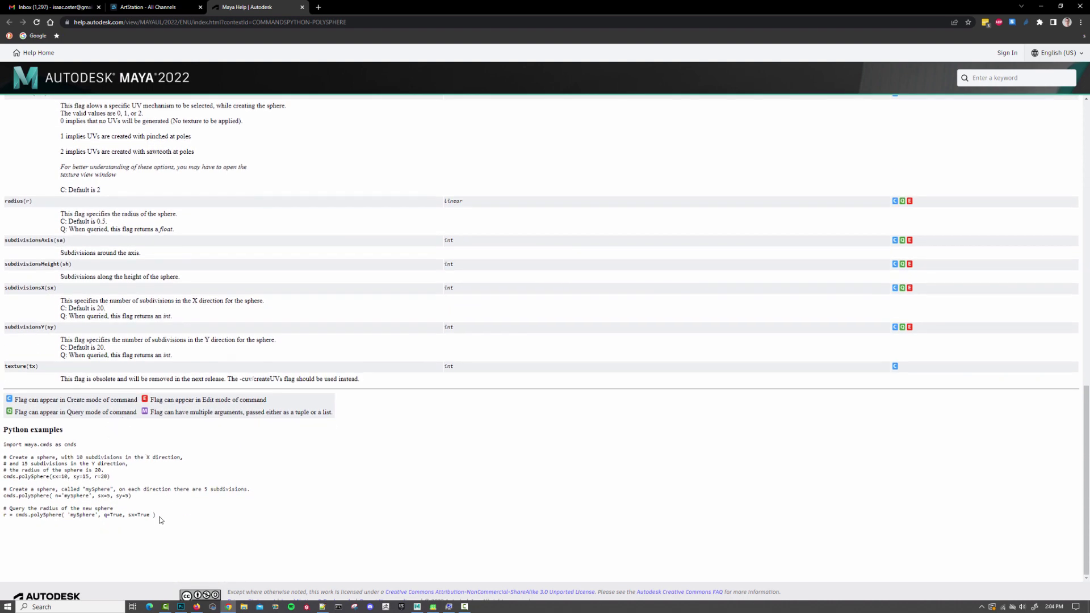
pyautogui.moveTo(158, 517); pyautogui.dragTo(2, 438)
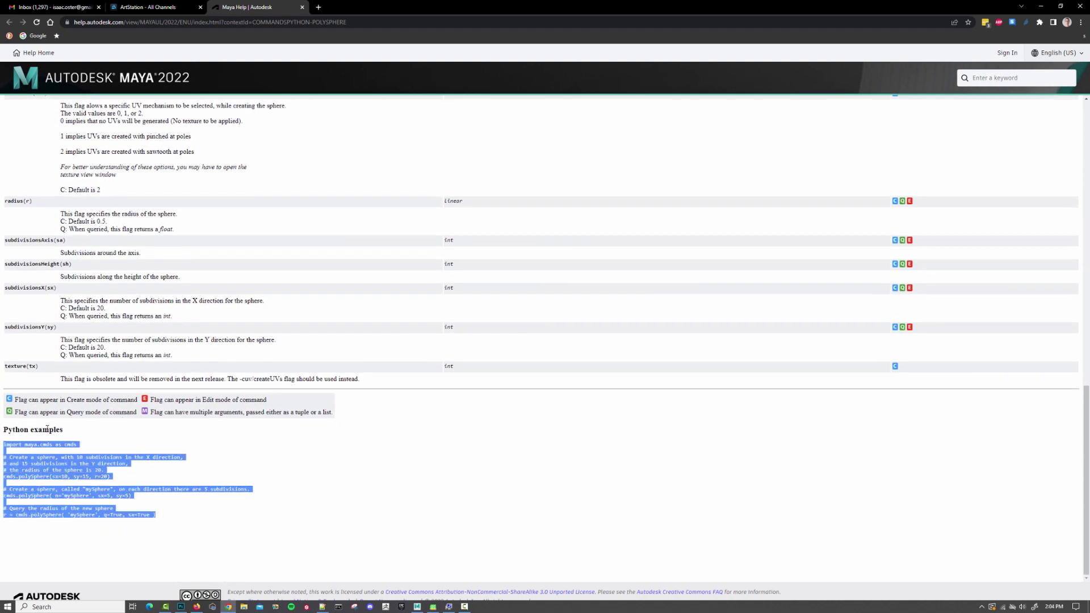
pyautogui.click(193, 534)
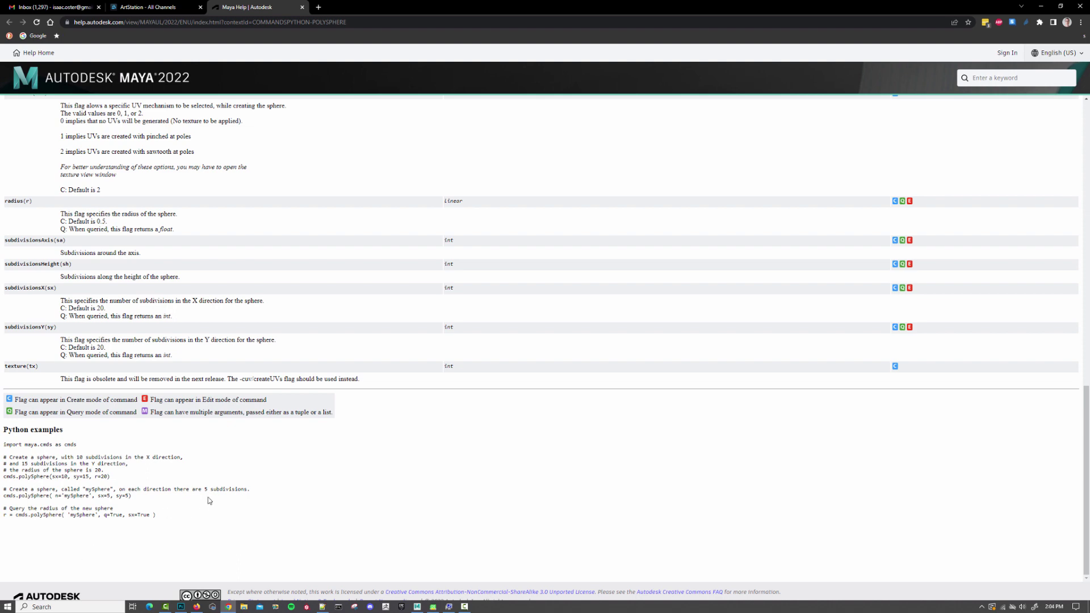
# Search 'move' in Maya Help, then 'cmds move' on the web, and open Autodesk's move reference.
pyautogui.click(986, 83)
pyautogui.write('move')
pyautogui.press('Return')
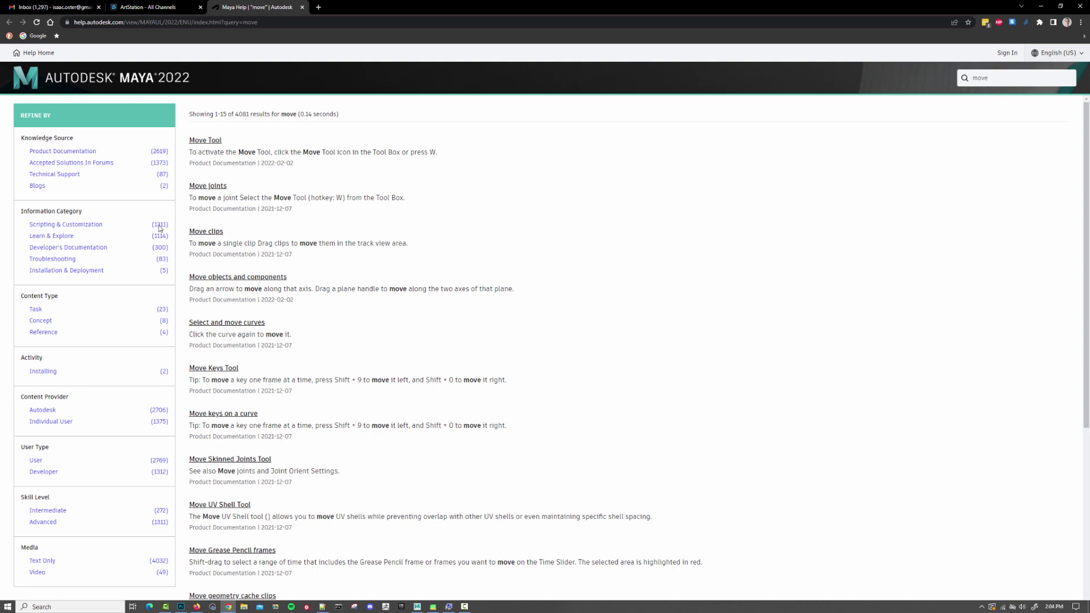
pyautogui.click(169, 21)
pyautogui.write('cmds move')
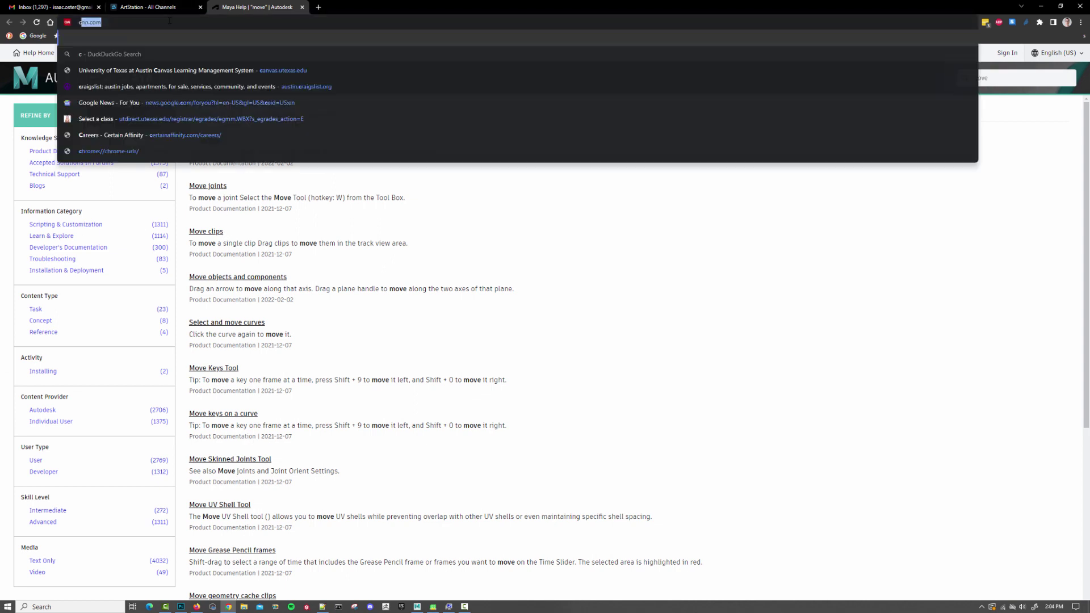
pyautogui.press('Return')
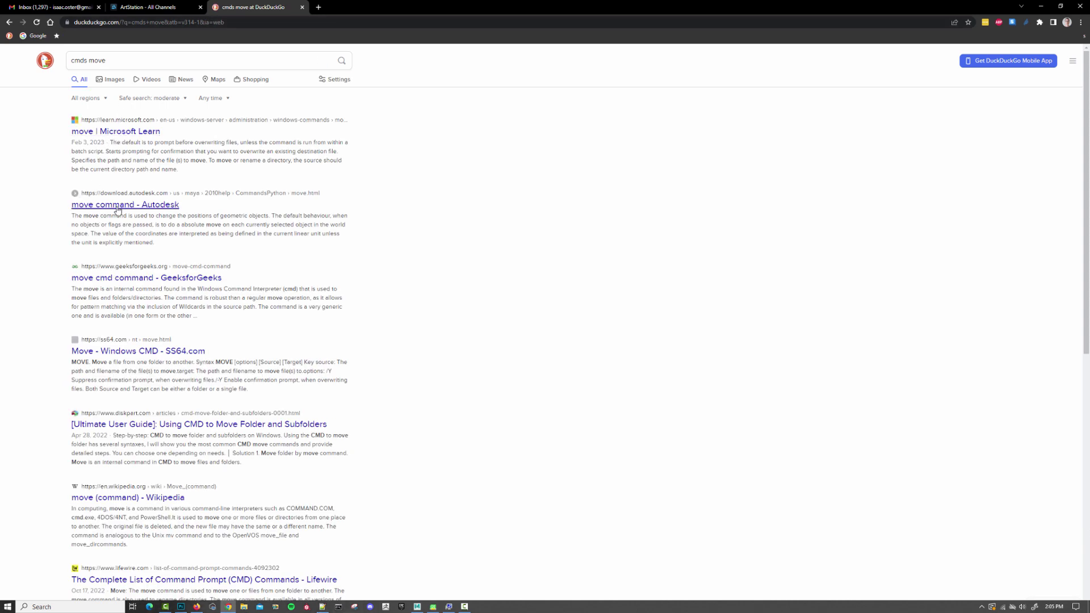
pyautogui.click(118, 205)
# Scroll to the move examples and mark pSphere1 and the 0, 0, 0 coordinates.
pyautogui.scroll(-1, 230, 252)
pyautogui.scroll(-15, 232, 258)
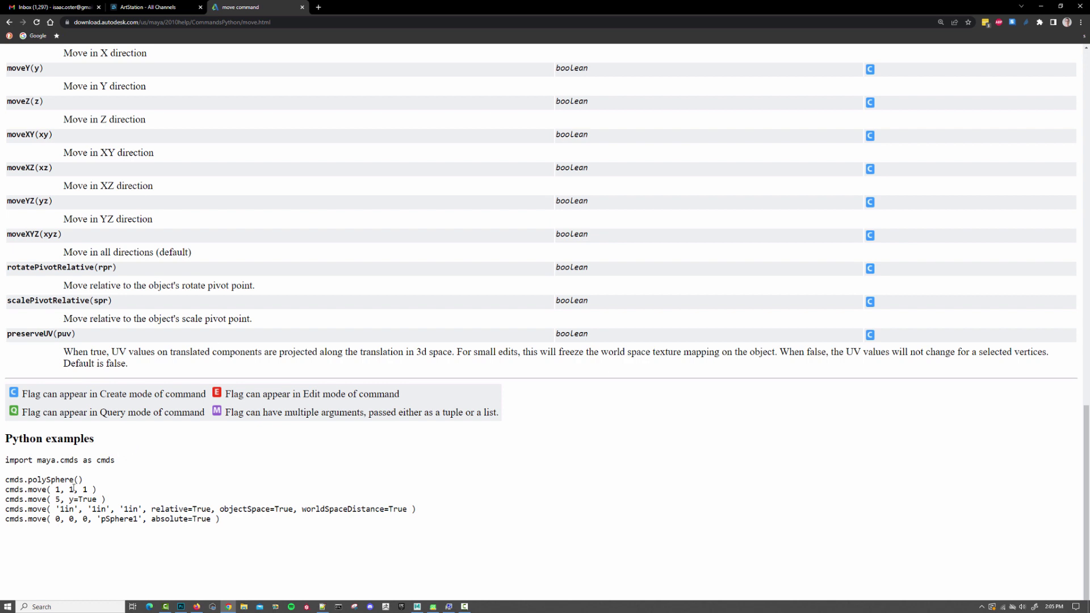
pyautogui.moveTo(97, 520); pyautogui.dragTo(55, 520)
pyautogui.doubleClick(118, 519)
pyautogui.click(71, 519)
pyautogui.moveTo(96, 519); pyautogui.dragTo(51, 519)
# Back in Maya, select polySphere in the Python input and highlight its full flag list in the history.
pyautogui.click(1041, 6)
pyautogui.click(450, 355)
pyautogui.moveTo(454, 356); pyautogui.dragTo(382, 356)
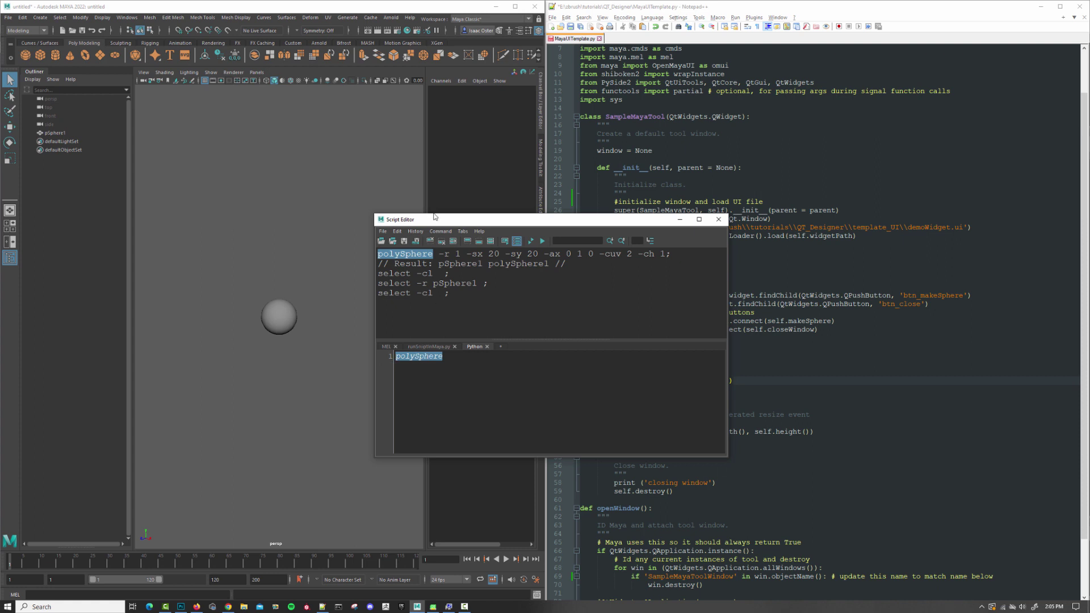
pyautogui.moveTo(439, 254); pyautogui.dragTo(665, 254)
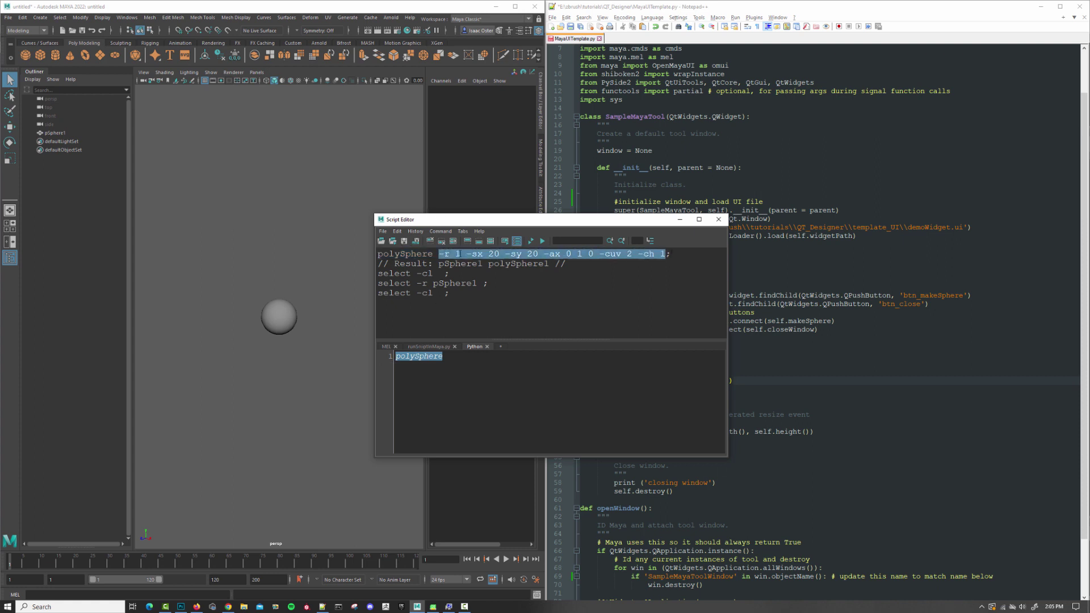
pyautogui.click(666, 254)
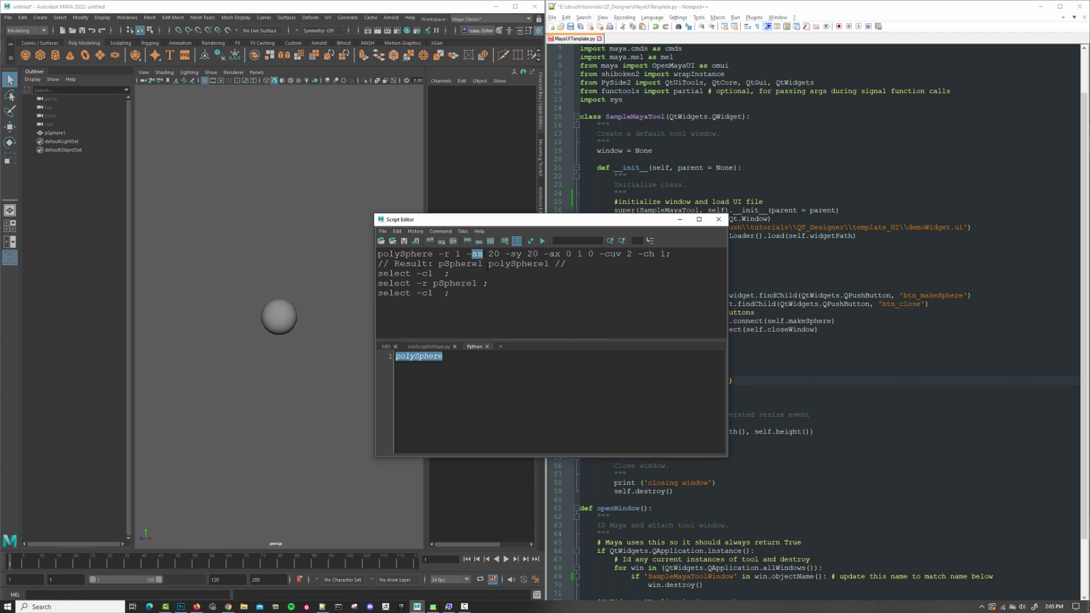
# Point out the -sy, -ax 1 and -cuv flags, then close the Script Editor.
pyautogui.moveTo(510, 254); pyautogui.dragTo(521, 254)
pyautogui.doubleClick(554, 254)
pyautogui.doubleClick(579, 254)
pyautogui.moveTo(622, 254); pyautogui.dragTo(657, 254)
pyautogui.click(675, 255)
pyautogui.moveTo(674, 255); pyautogui.dragTo(439, 254)
pyautogui.doubleClick(432, 357)
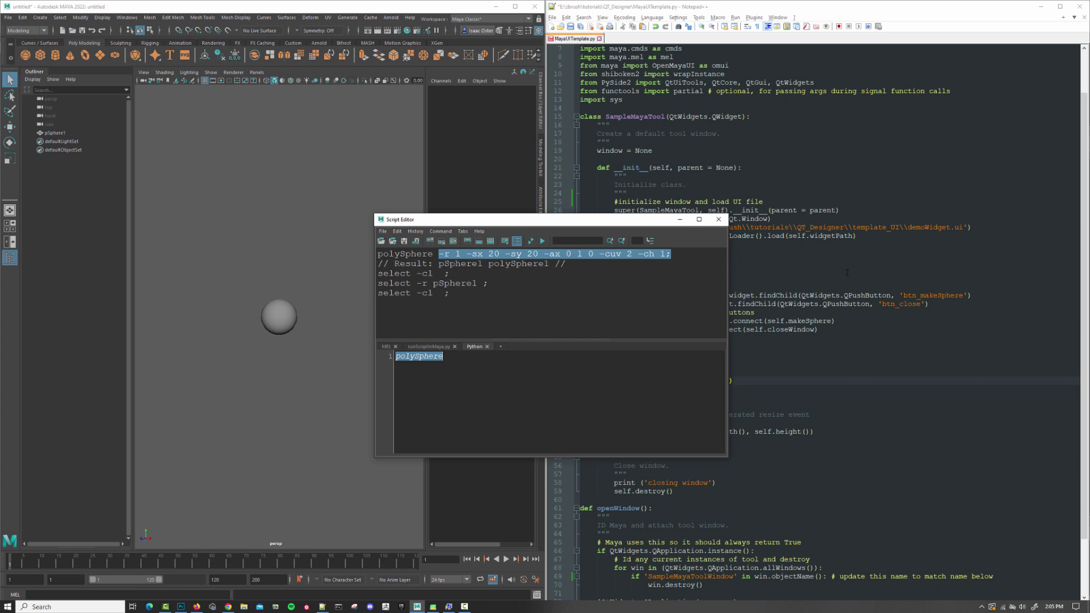
pyautogui.click(680, 219)
# Delete the test sphere and replace the makeSphere print line with cmds.polySphere(), adding a blank line.
pyautogui.click(279, 324)
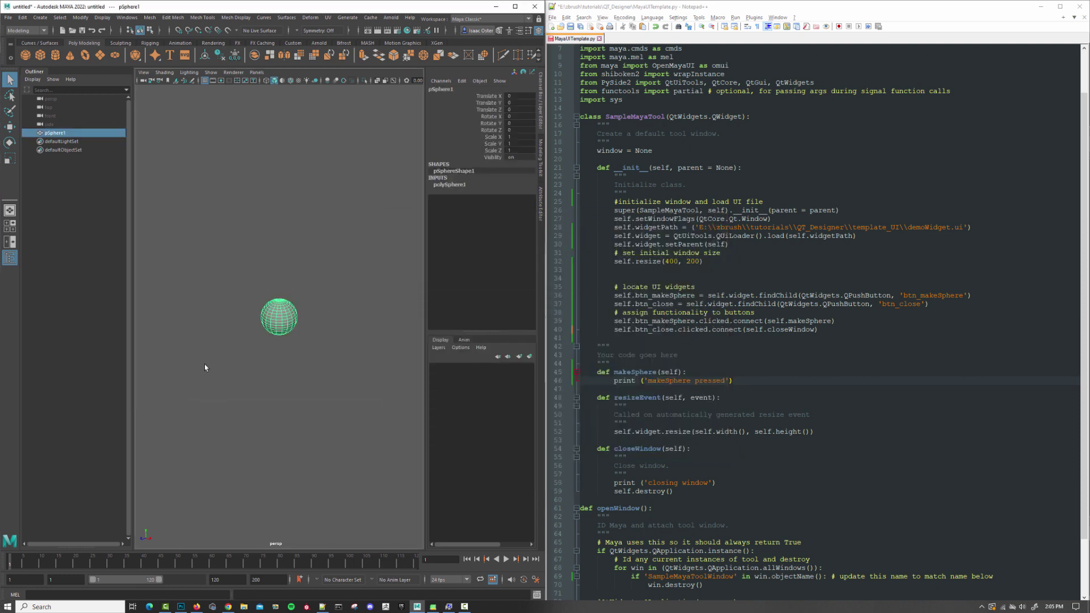
pyautogui.press('Delete')
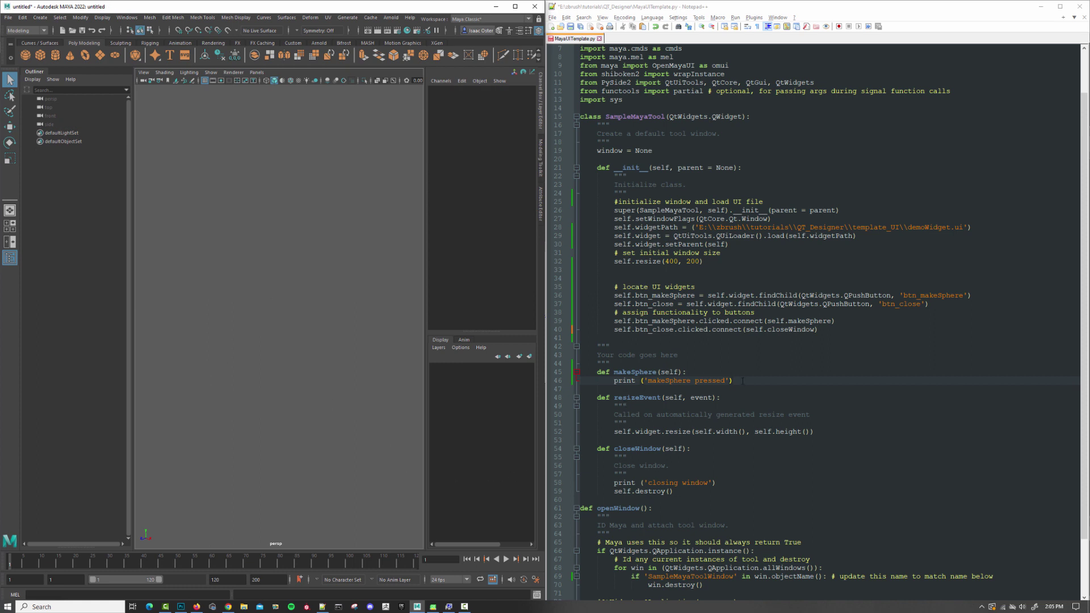
pyautogui.moveTo(742, 380); pyautogui.dragTo(614, 381)
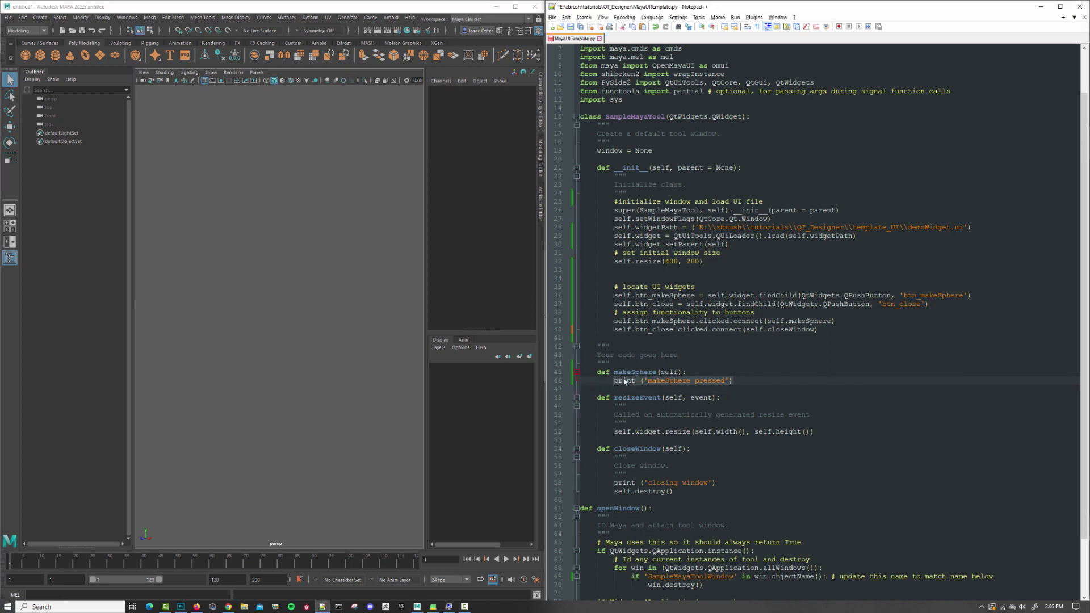
pyautogui.write('cmds.')
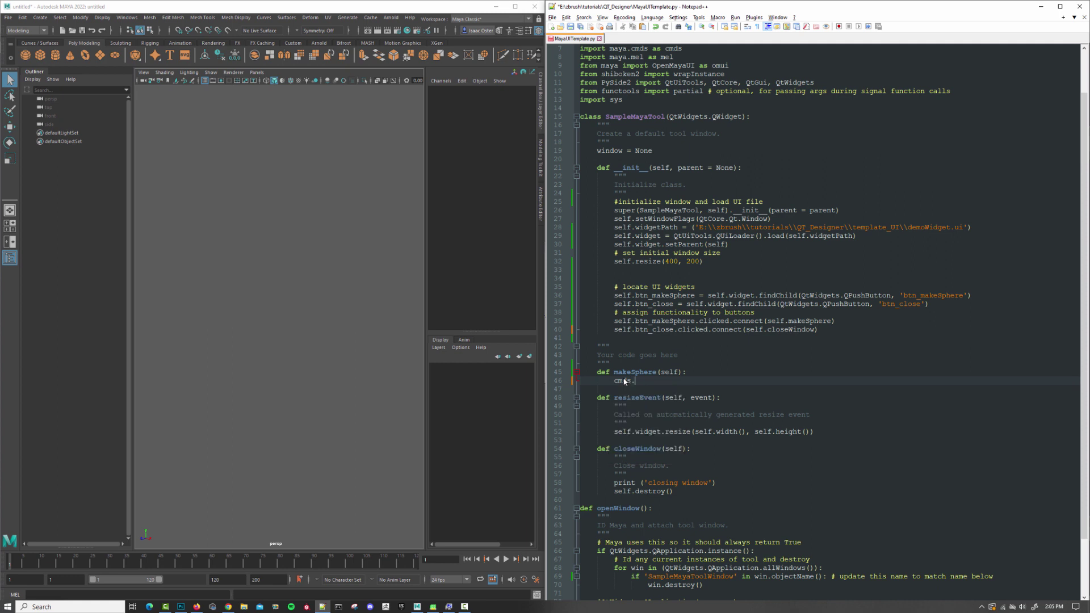
pyautogui.write('polySphere(')
pyautogui.click(686, 373)
pyautogui.press('Return')
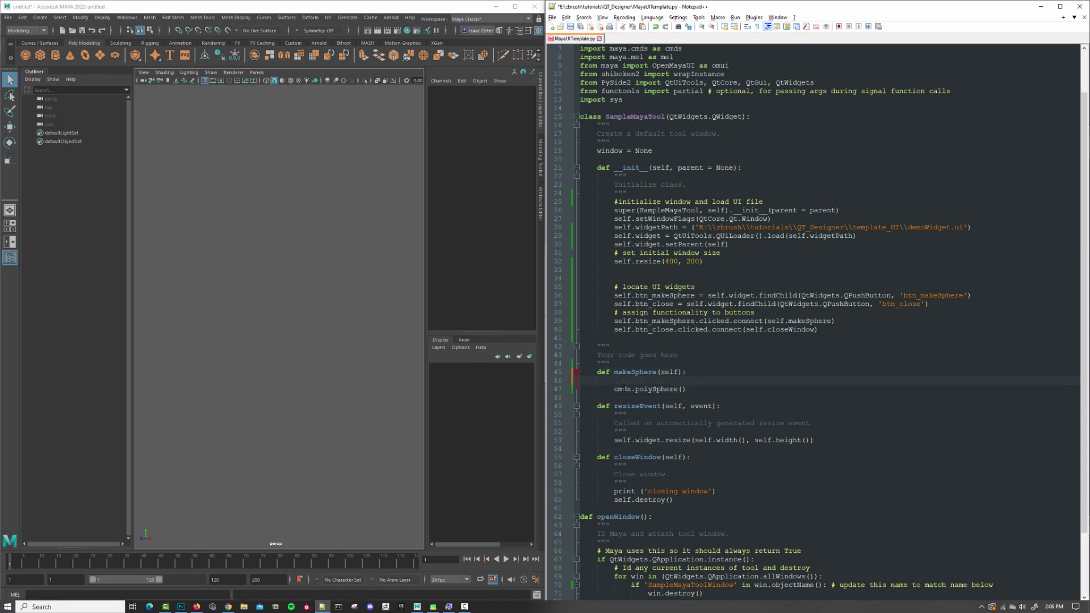
# Confirm cmds comes from the 'import maya.cmds as cmds' line near the top.
pyautogui.doubleClick(622, 389)
pyautogui.scroll(2, 655, 141)
pyautogui.moveTo(693, 103); pyautogui.dragTo(580, 103)
pyautogui.click(607, 107)
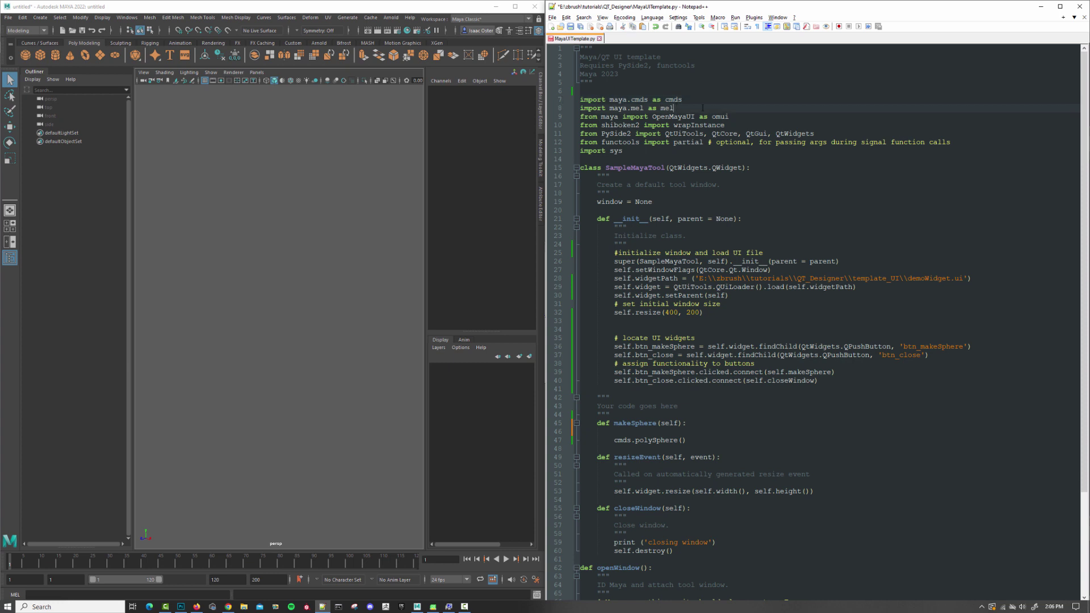
pyautogui.click(674, 109)
pyautogui.doubleClick(664, 108)
# Review the cmds.polySphere() call and the btn_makeSphere connection to makeSphere.
pyautogui.scroll(-2, 682, 467)
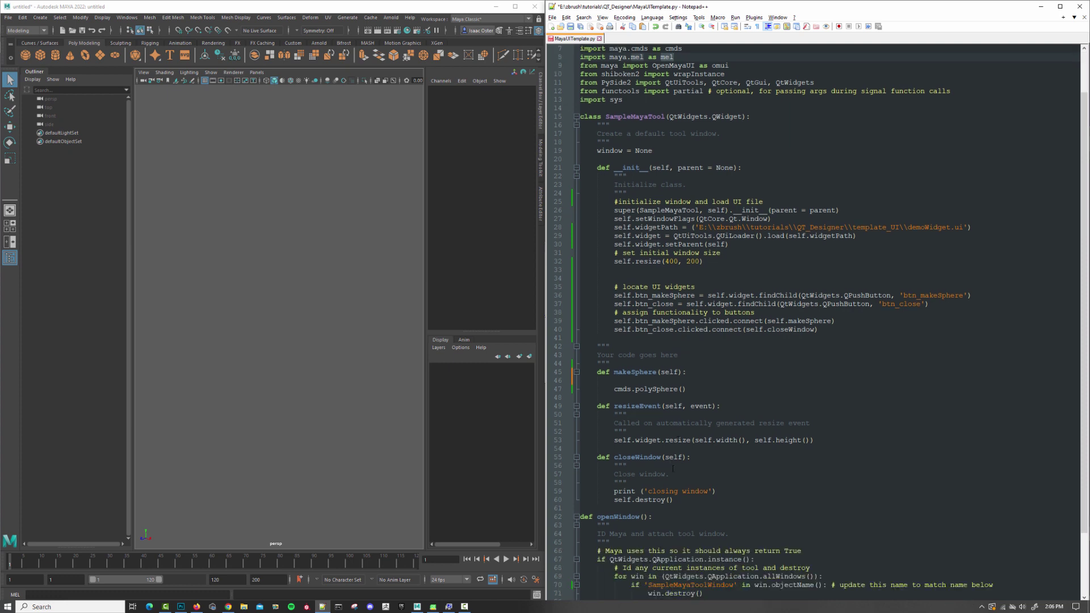
pyautogui.click(700, 389)
pyautogui.moveTo(698, 387); pyautogui.dragTo(614, 390)
pyautogui.doubleClick(632, 372)
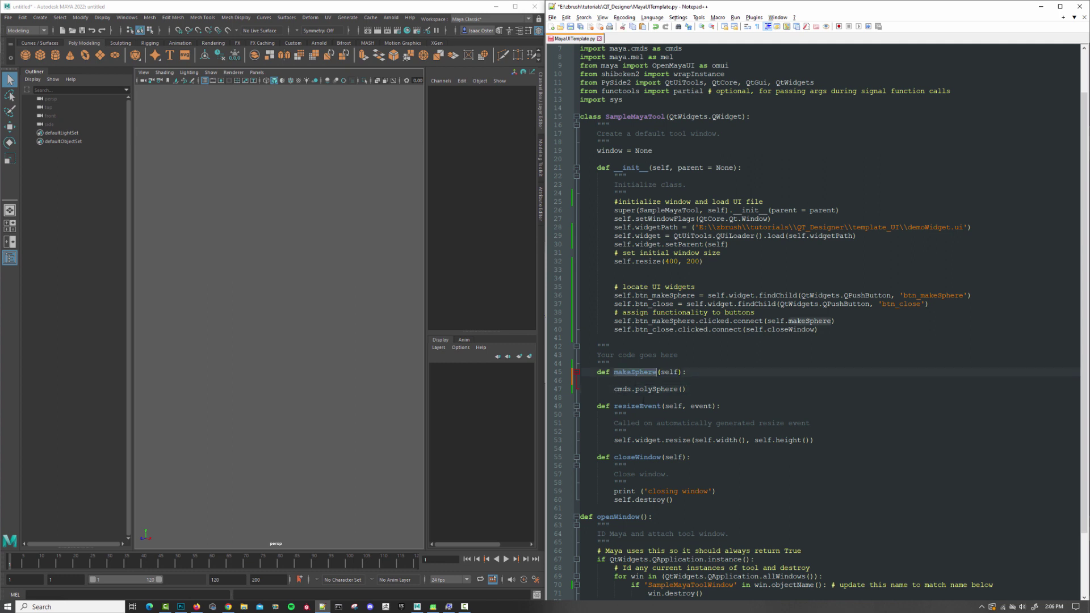
pyautogui.doubleClick(664, 321)
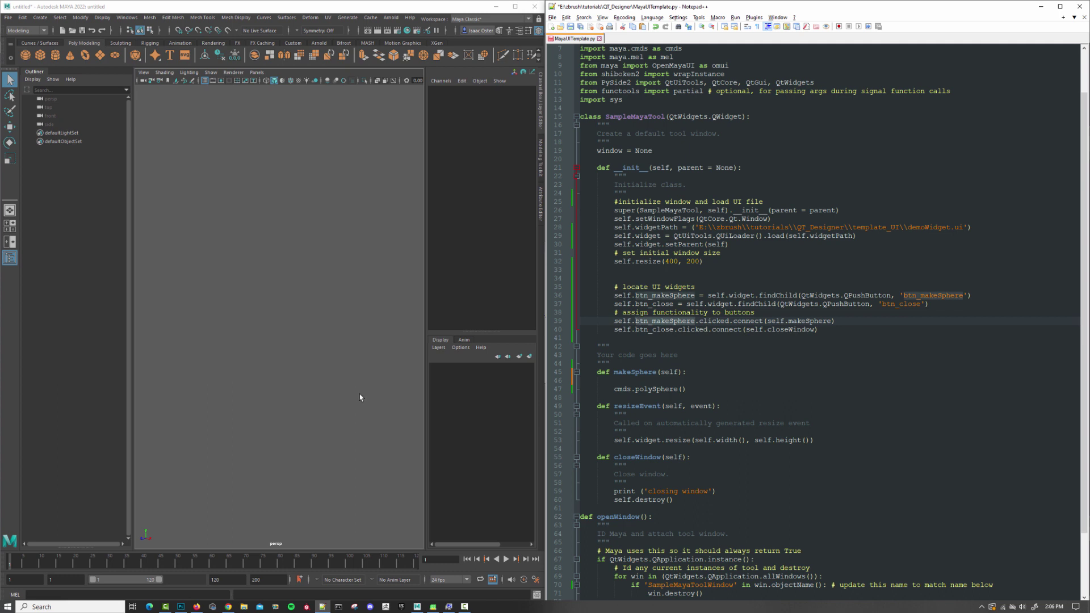
pyautogui.click(336, 257)
# Run runScriptInMaya.py from a cleared Script Editor and test Make Sphere in Sample Maya Tool.
pyautogui.click(537, 594)
pyautogui.click(437, 347)
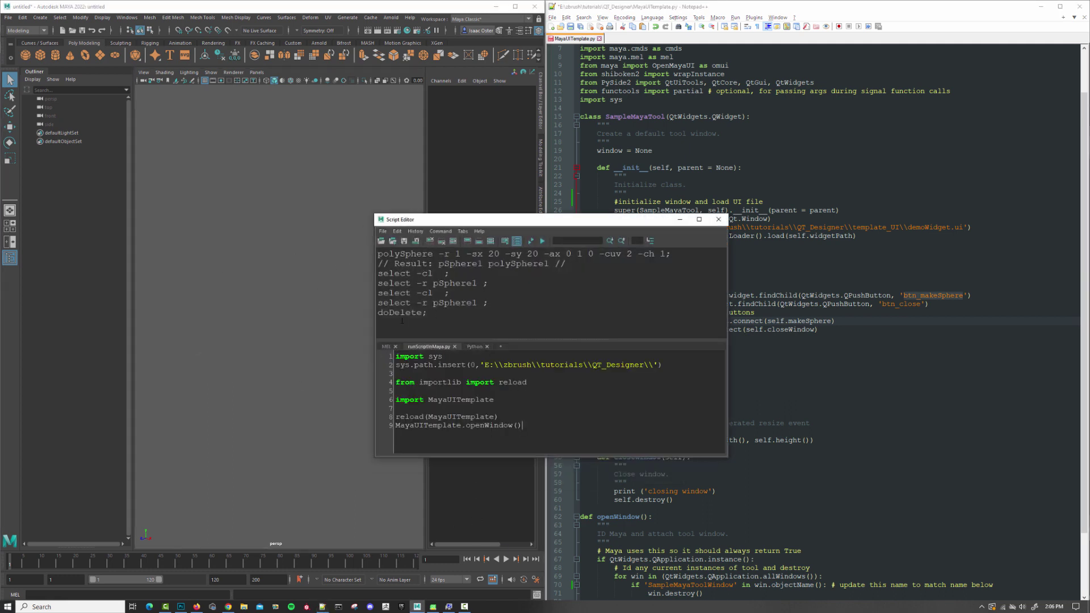
pyautogui.click(430, 241)
pyautogui.click(532, 243)
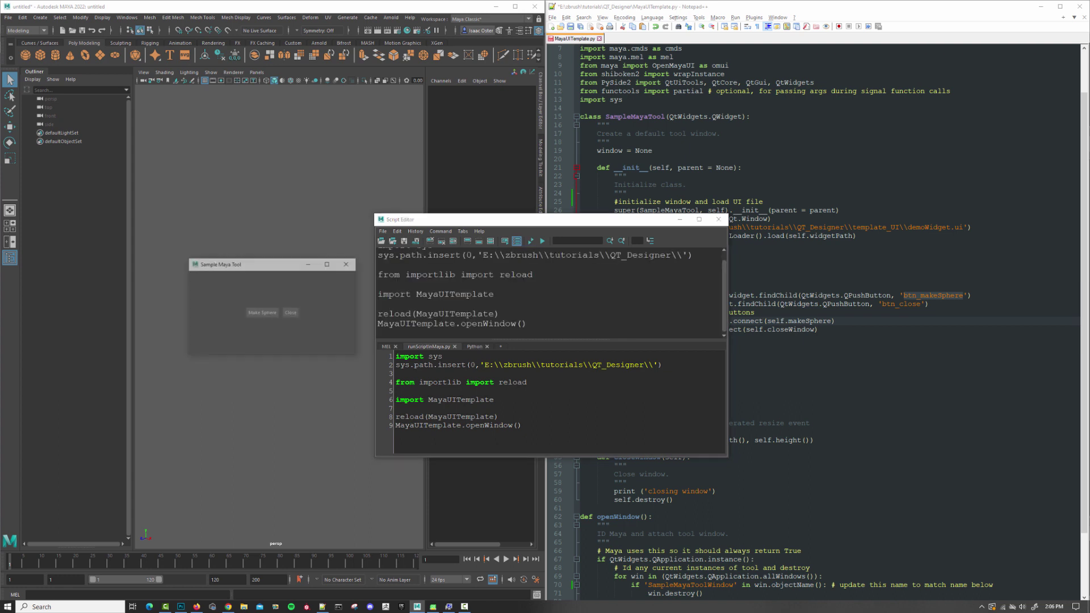
pyautogui.moveTo(489, 222); pyautogui.dragTo(616, 235)
pyautogui.moveTo(270, 268); pyautogui.dragTo(262, 168)
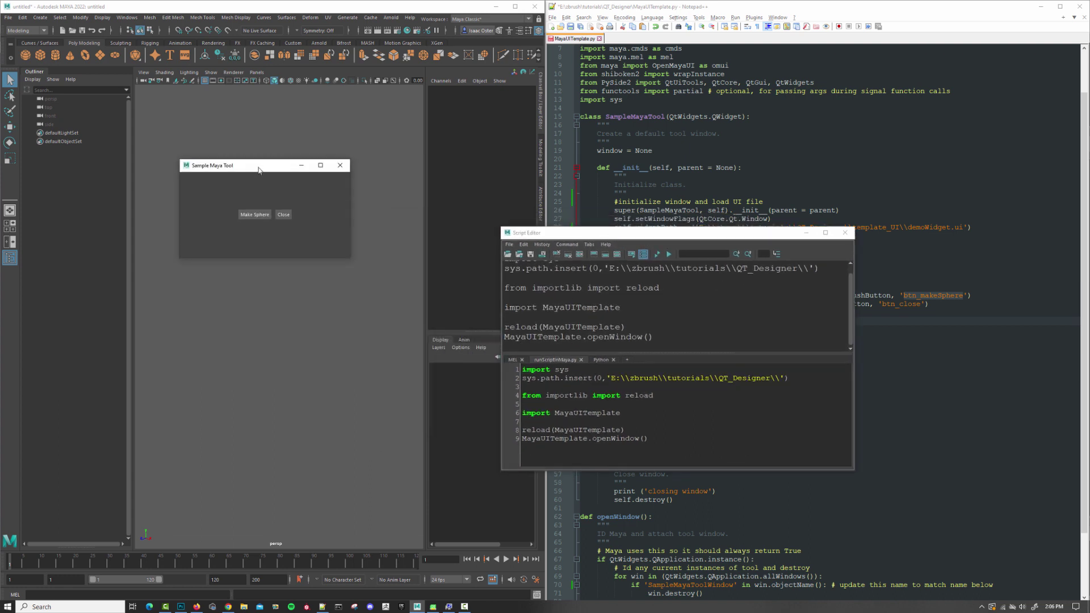
pyautogui.click(255, 213)
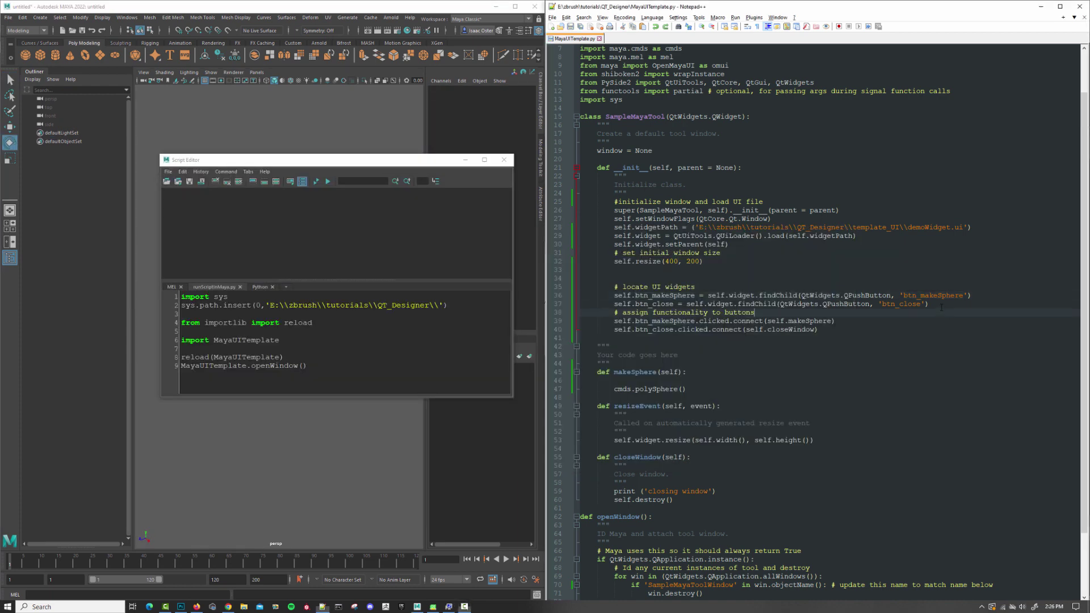
pyautogui.doubleClick(941, 296)
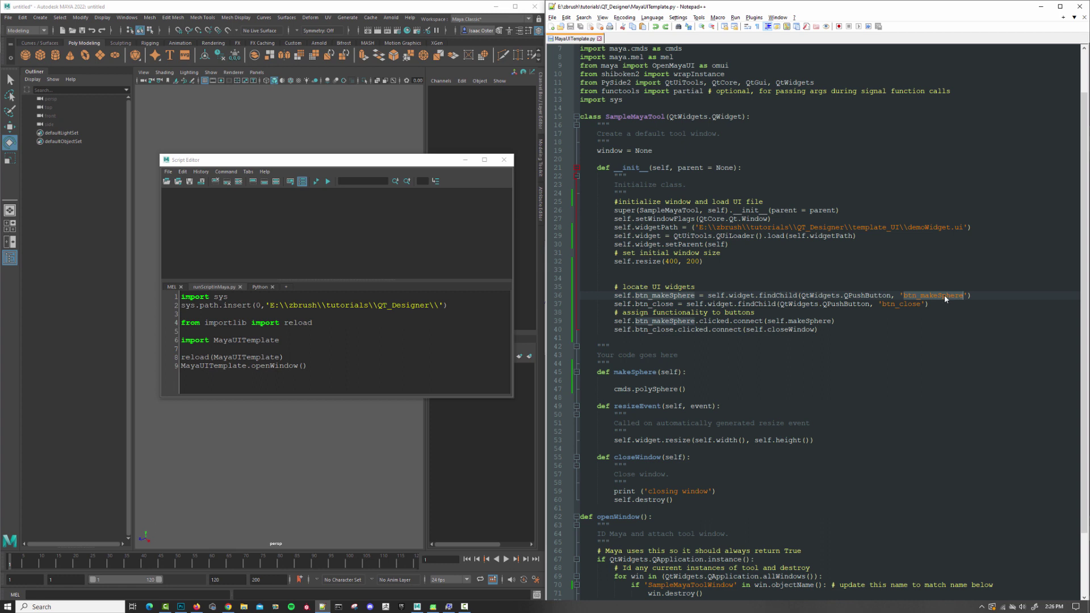
pyautogui.click(948, 298)
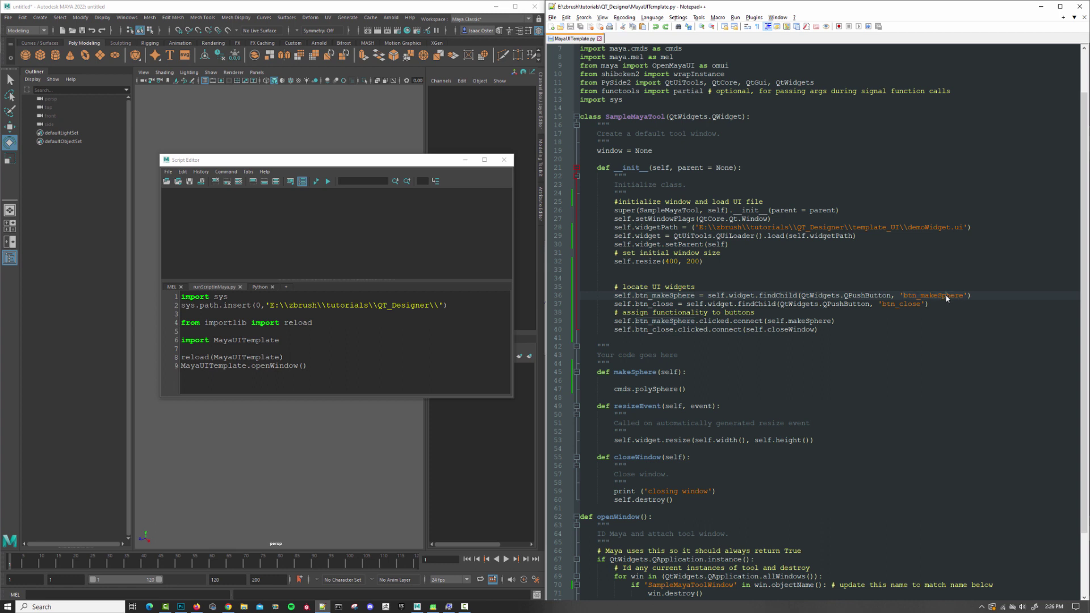
# In Qt Designer, break the form's layout and move the left spacer out of the button row.
pyautogui.hotkey('alt', 'Tab')
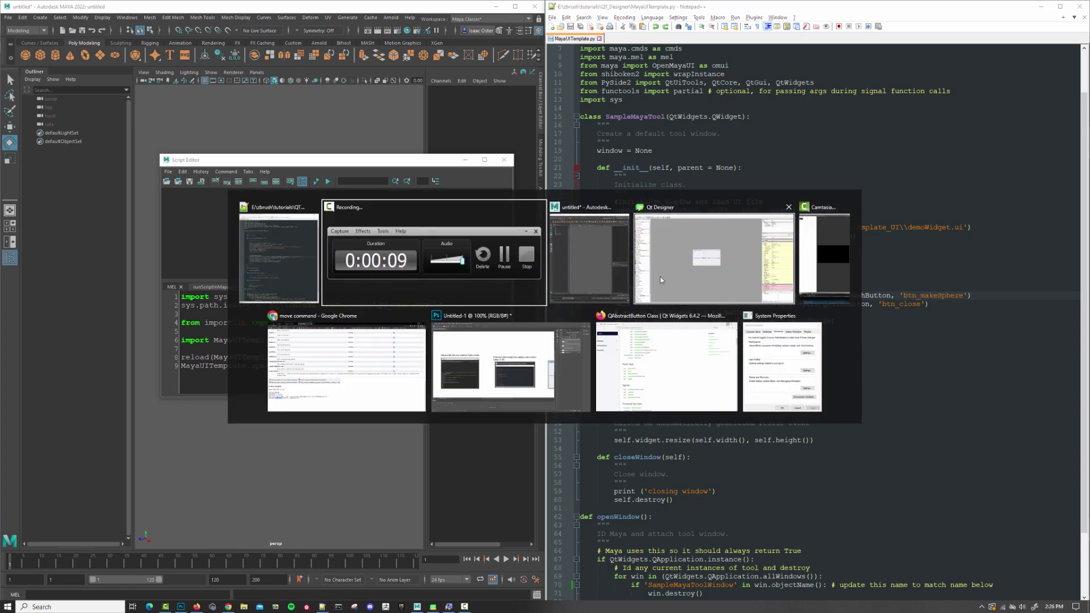
pyautogui.click(702, 269)
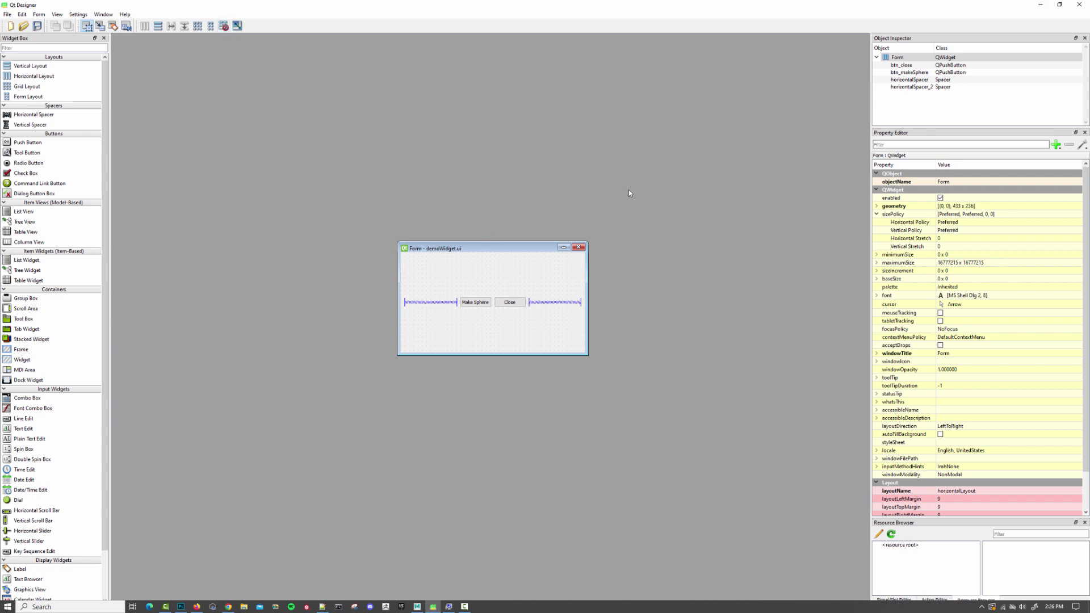
pyautogui.click(224, 28)
pyautogui.click(447, 303)
pyautogui.moveTo(447, 302)
pyautogui.mouseDown()
pyautogui.moveTo(447, 283)
pyautogui.moveTo(473, 323)
pyautogui.moveTo(480, 310)
pyautogui.moveTo(452, 286)
pyautogui.moveTo(443, 308)
pyautogui.mouseUp()
pyautogui.click(479, 323)
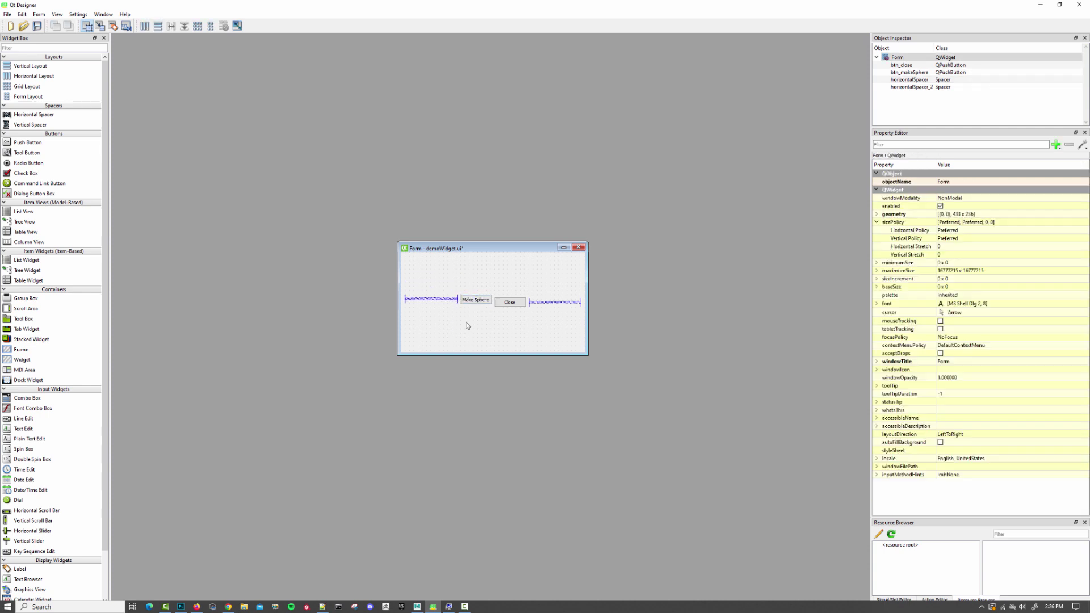
# Drag three radio buttons in below the buttons and rubber-band select all three.
pyautogui.moveTo(27, 164); pyautogui.dragTo(423, 328)
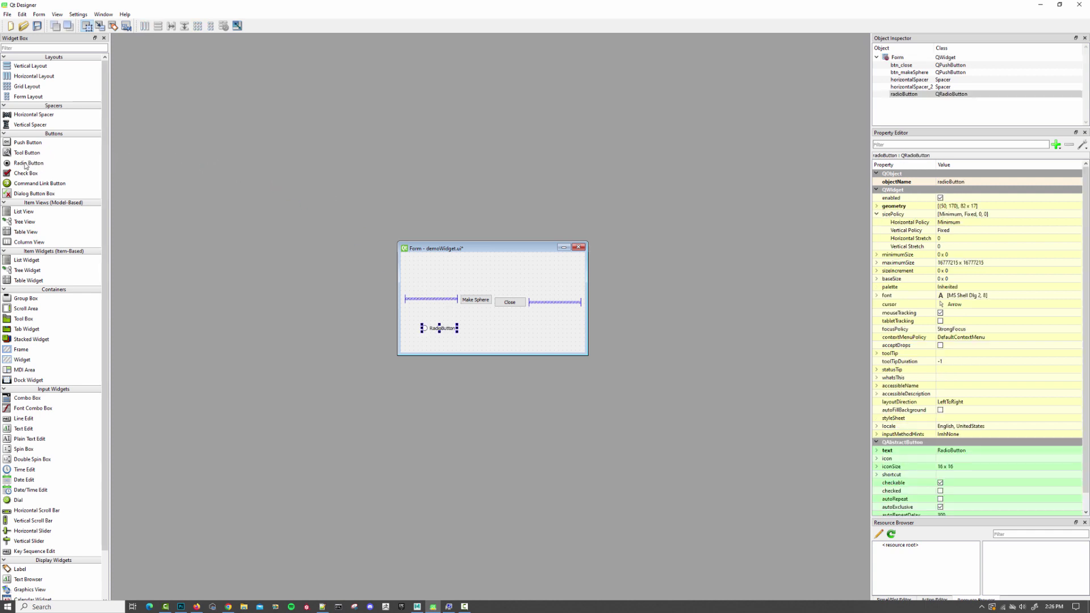
pyautogui.moveTo(25, 166); pyautogui.dragTo(479, 325)
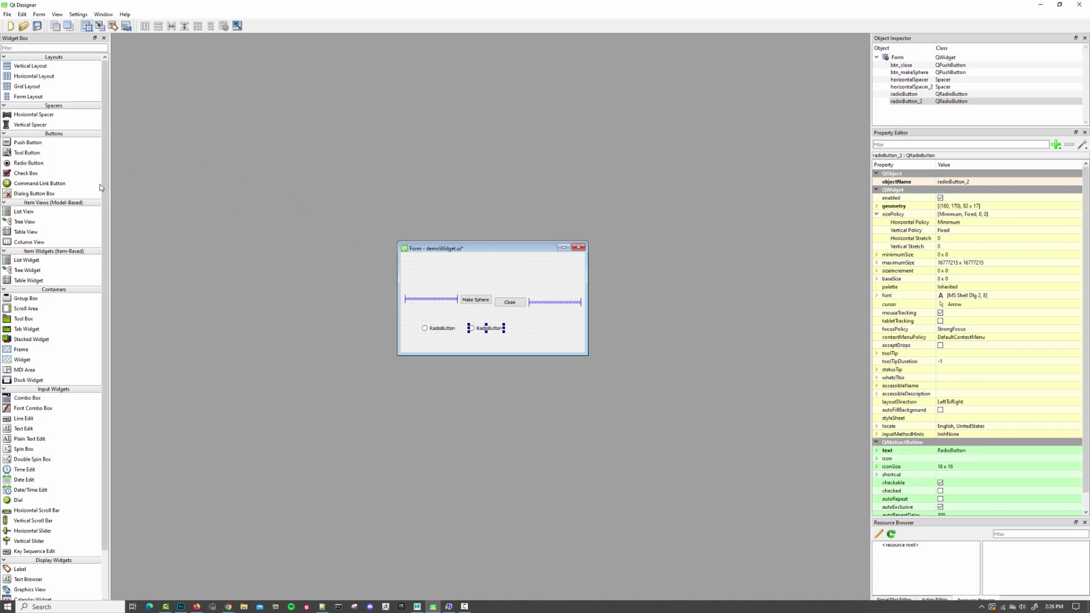
pyautogui.moveTo(27, 165); pyautogui.dragTo(519, 327)
pyautogui.moveTo(422, 315); pyautogui.dragTo(537, 342)
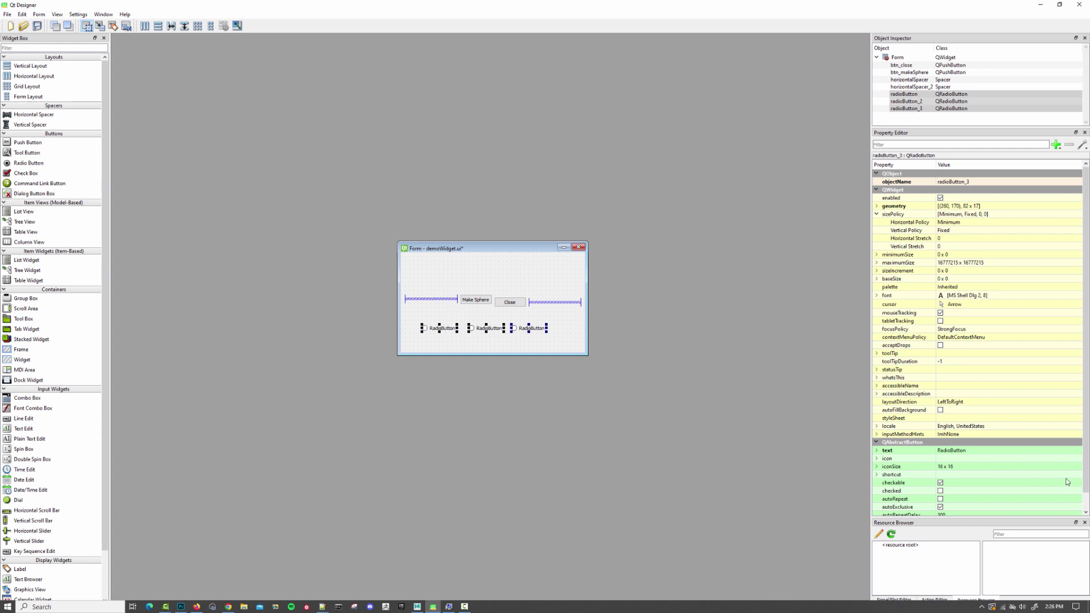
pyautogui.click(549, 320)
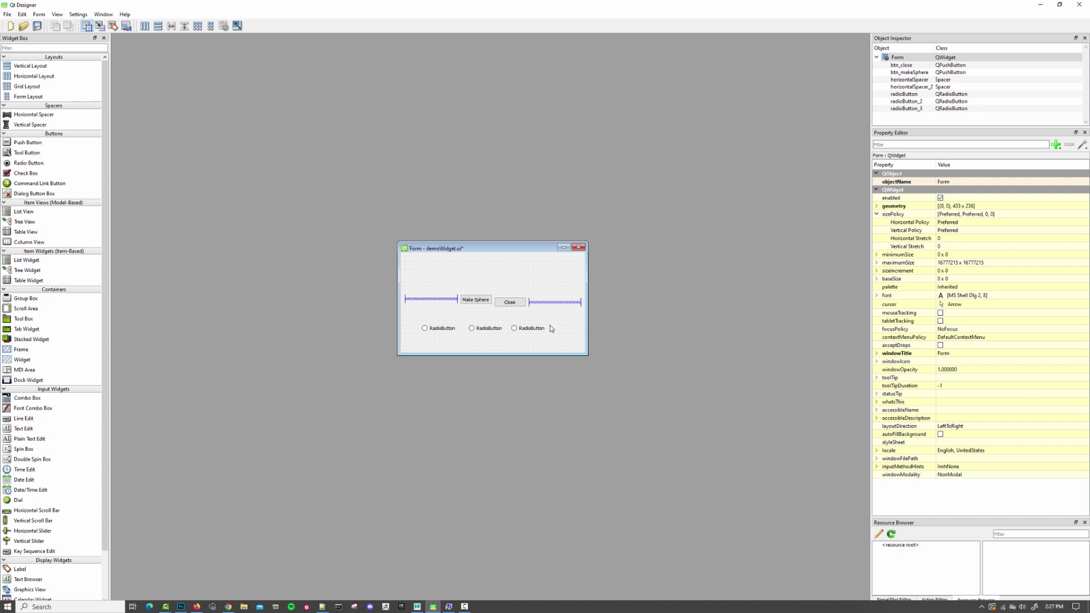
pyautogui.moveTo(413, 315); pyautogui.dragTo(558, 343)
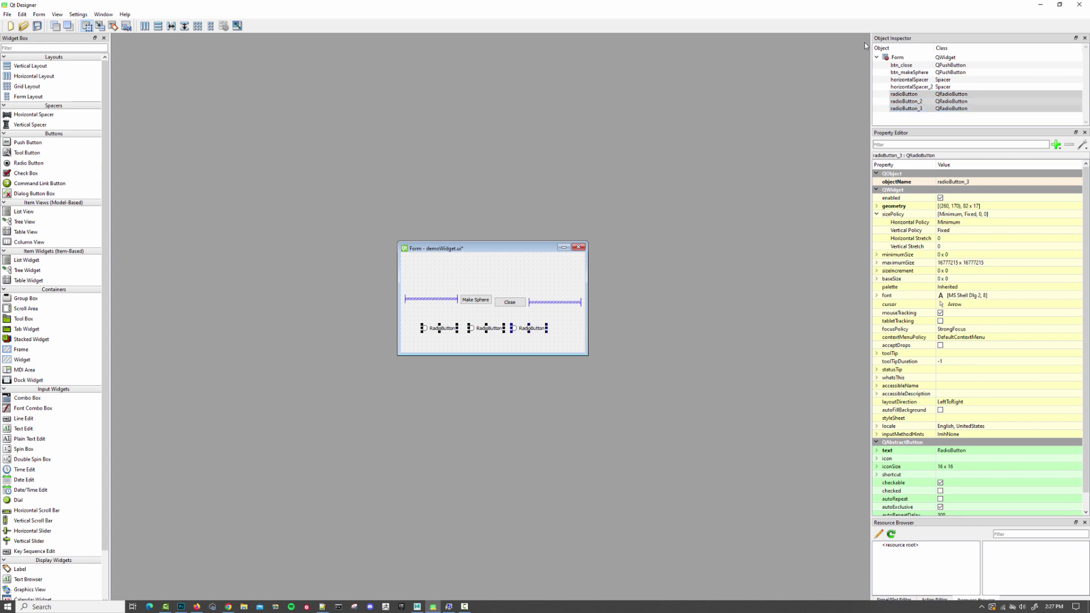
# Assign the three radio buttons to a new button group and select buttonGroup in the Object Inspector.
pyautogui.rightClick(910, 100)
pyautogui.moveTo(917, 116)
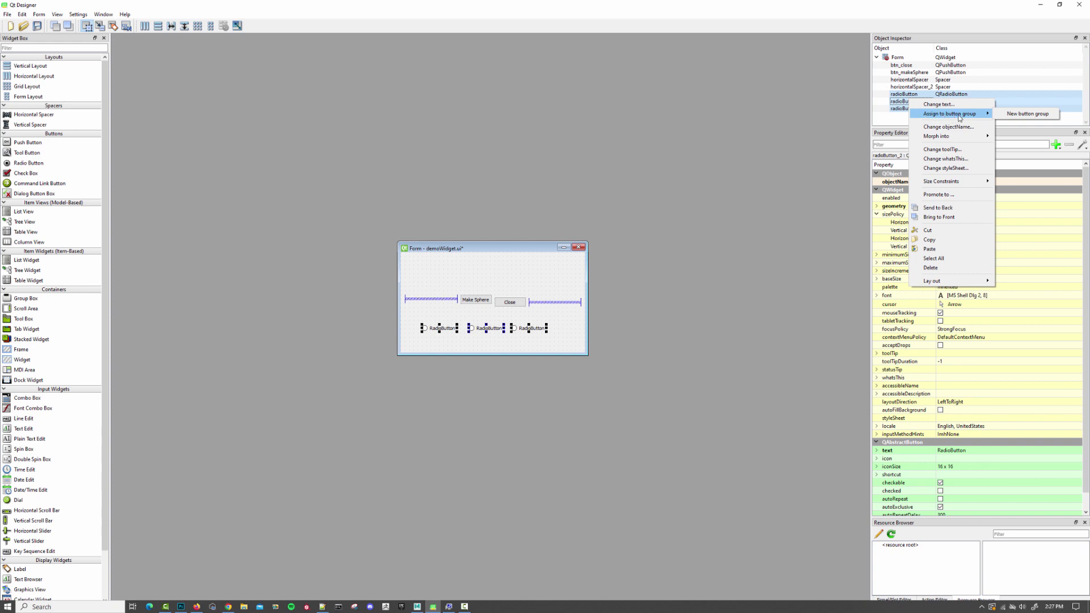
pyautogui.click(1031, 114)
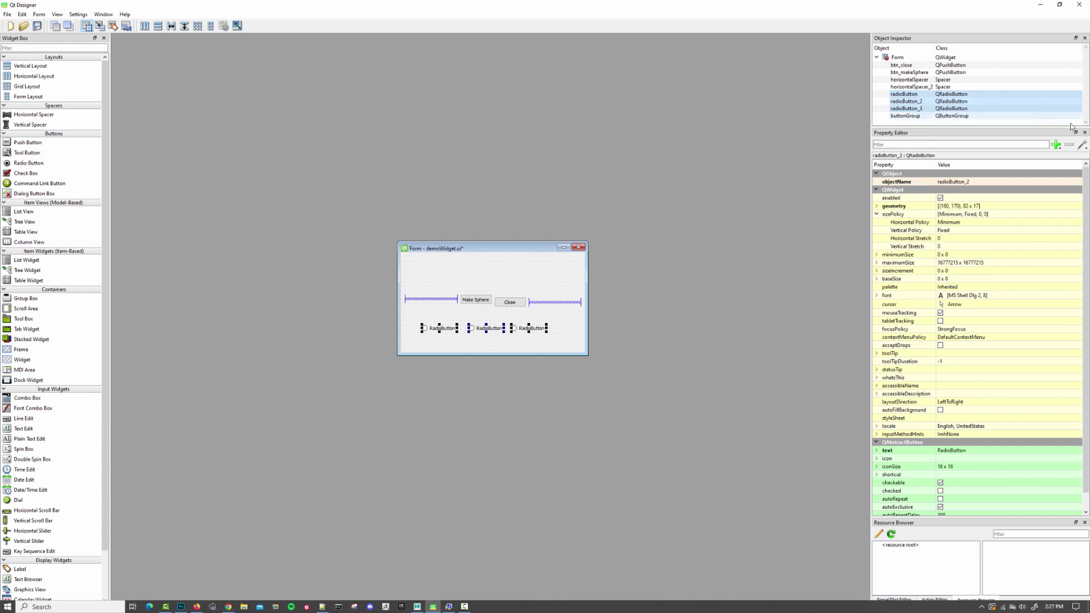
pyautogui.click(915, 116)
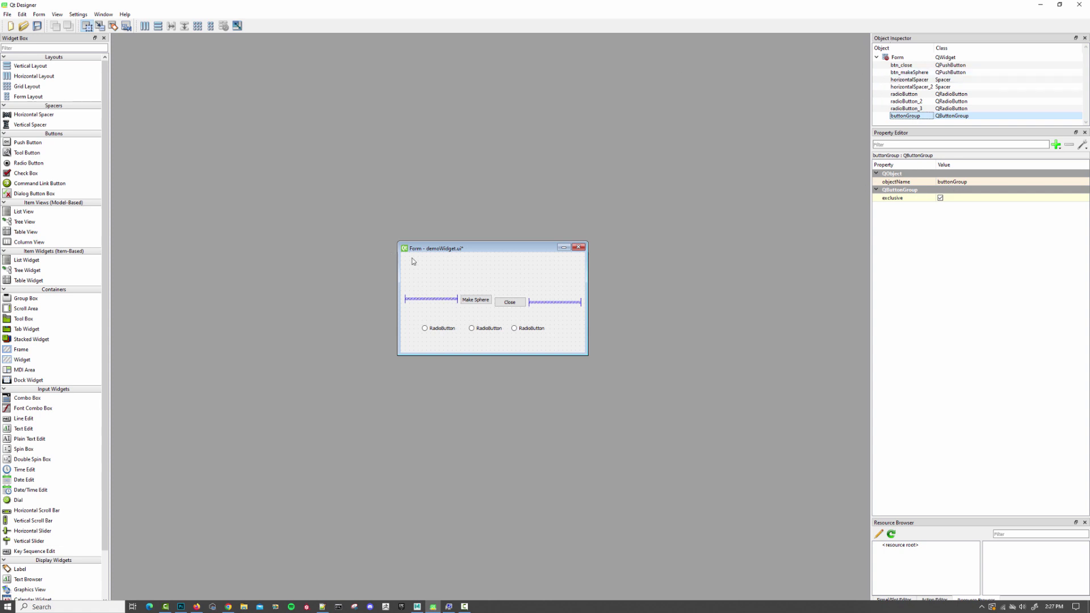
# Name the first radio button radioButton_sphere and label it sphere.
pyautogui.click(444, 331)
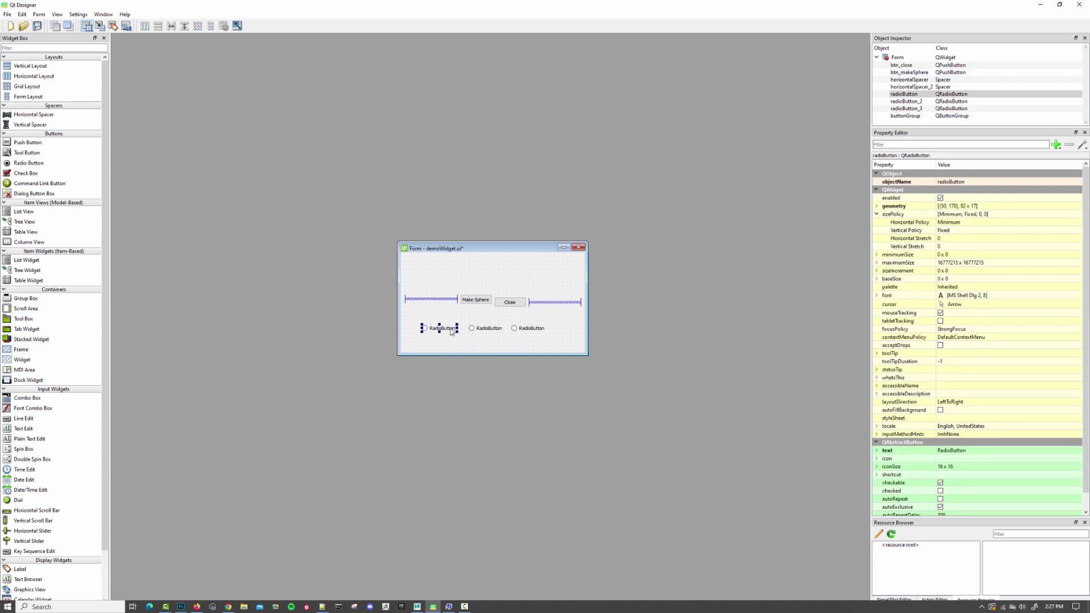
pyautogui.click(984, 181)
pyautogui.click(991, 181)
pyautogui.write('_sphere')
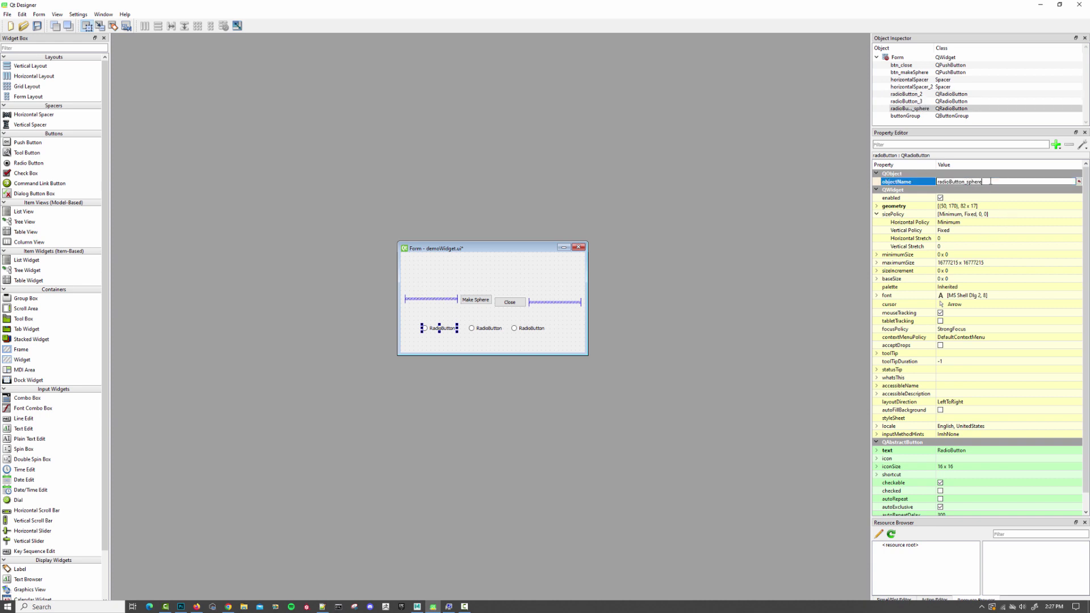
pyautogui.press('Return')
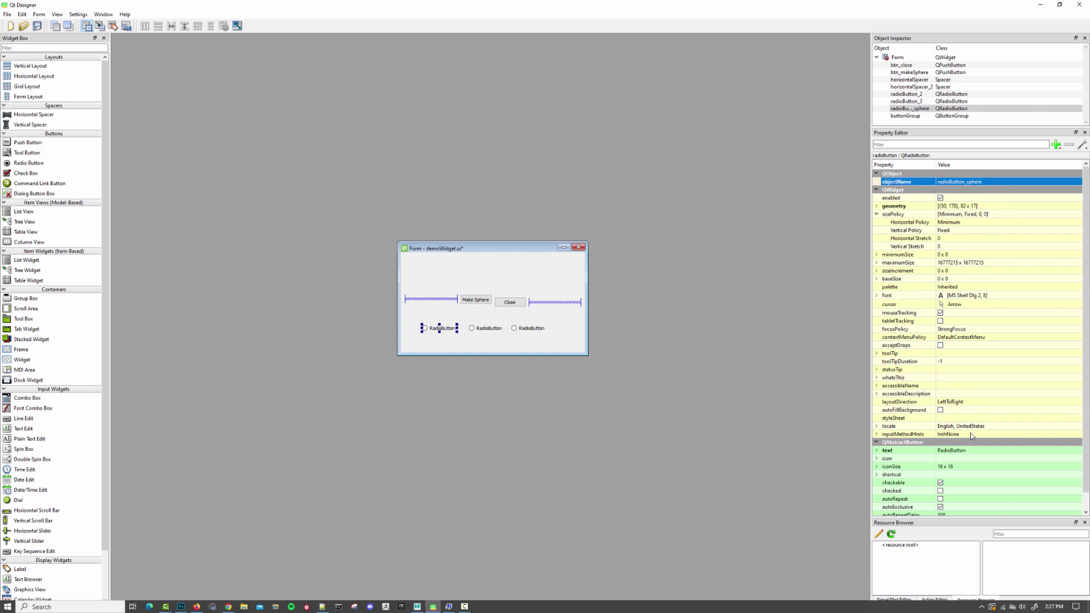
pyautogui.click(970, 452)
pyautogui.write('sphere')
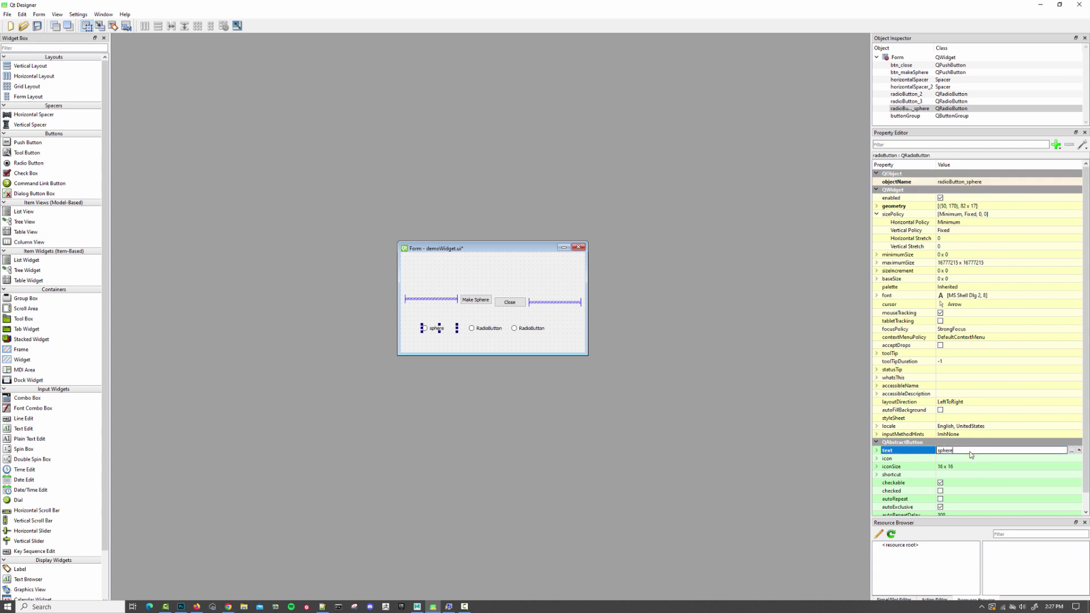
pyautogui.press('Return')
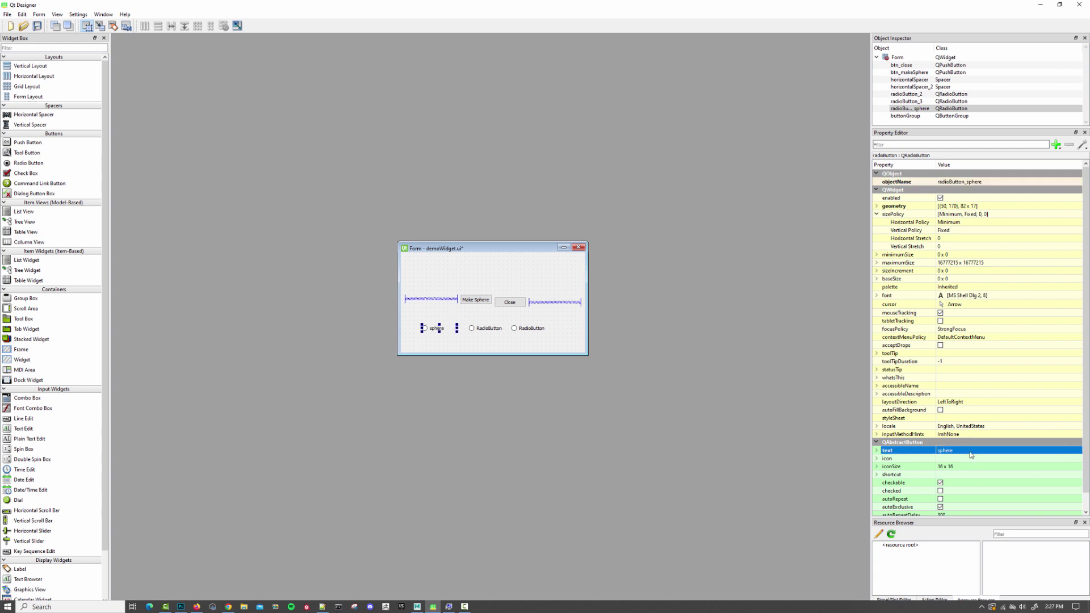
# Name the middle radio button radioButton_cube and label it cube.
pyautogui.click(511, 332)
pyautogui.click(1006, 182)
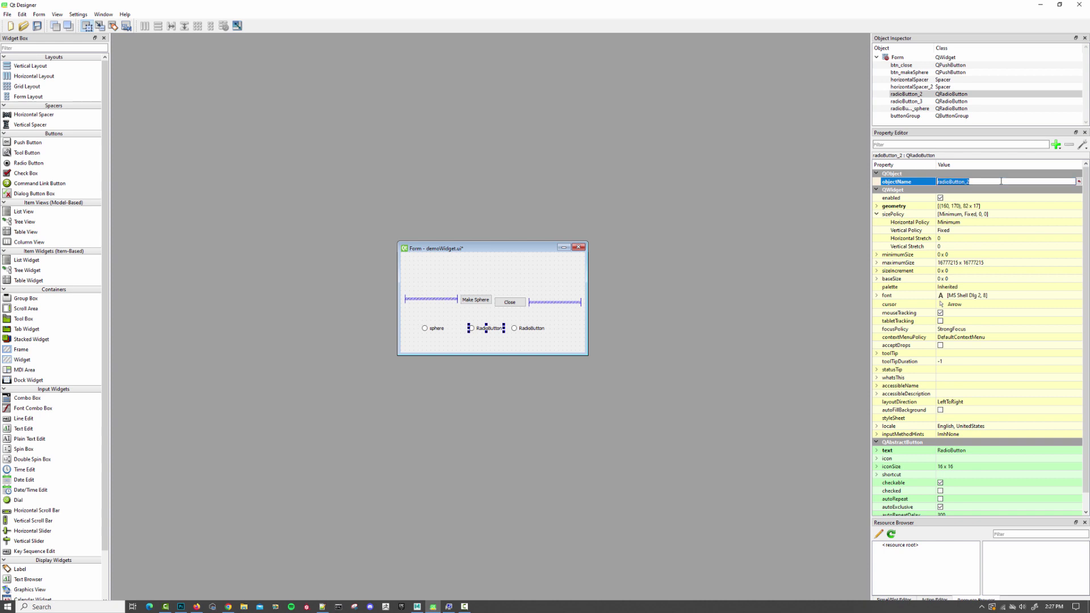
pyautogui.click(1001, 181)
pyautogui.write('cube')
pyautogui.click(973, 452)
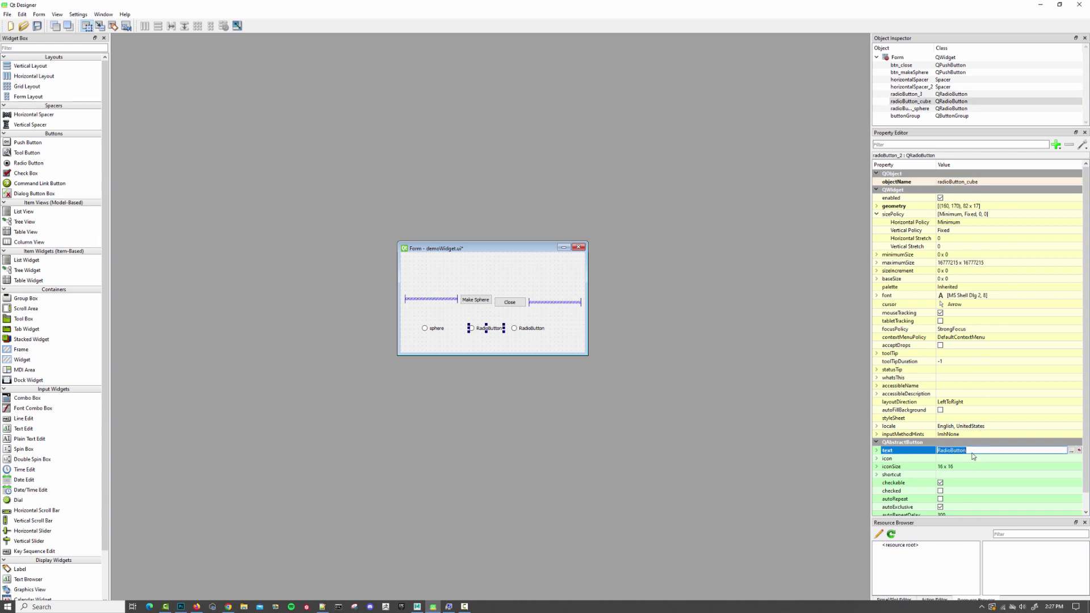
pyautogui.write('cube')
pyautogui.press('Return')
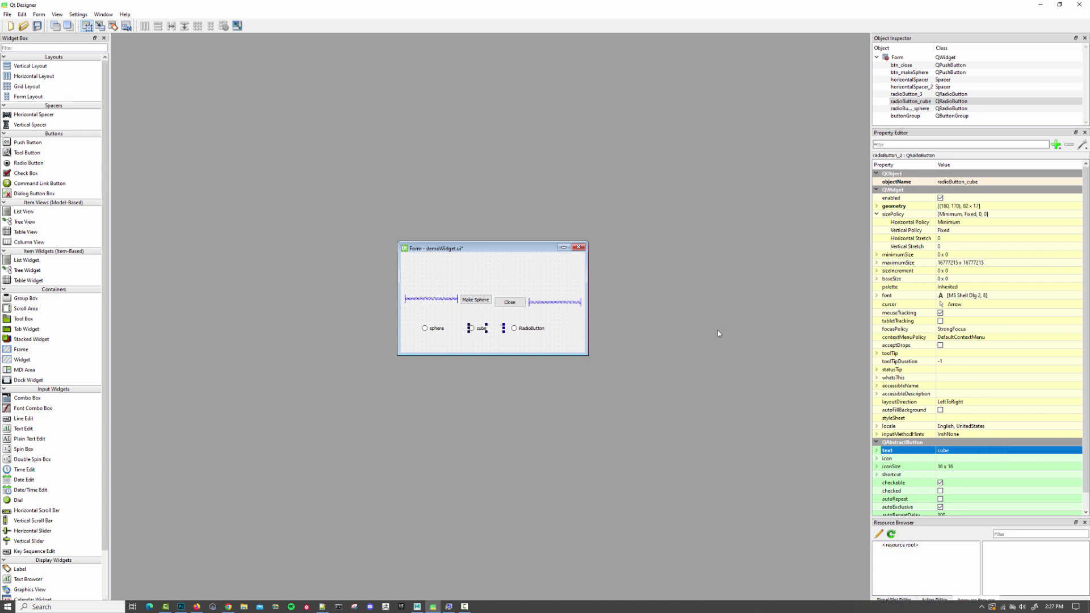
# Name the third radio button radioButton_cylinder and label it cylinder.
pyautogui.click(524, 329)
pyautogui.click(989, 183)
pyautogui.click(1001, 183)
pyautogui.write('cylinder')
pyautogui.press('Return')
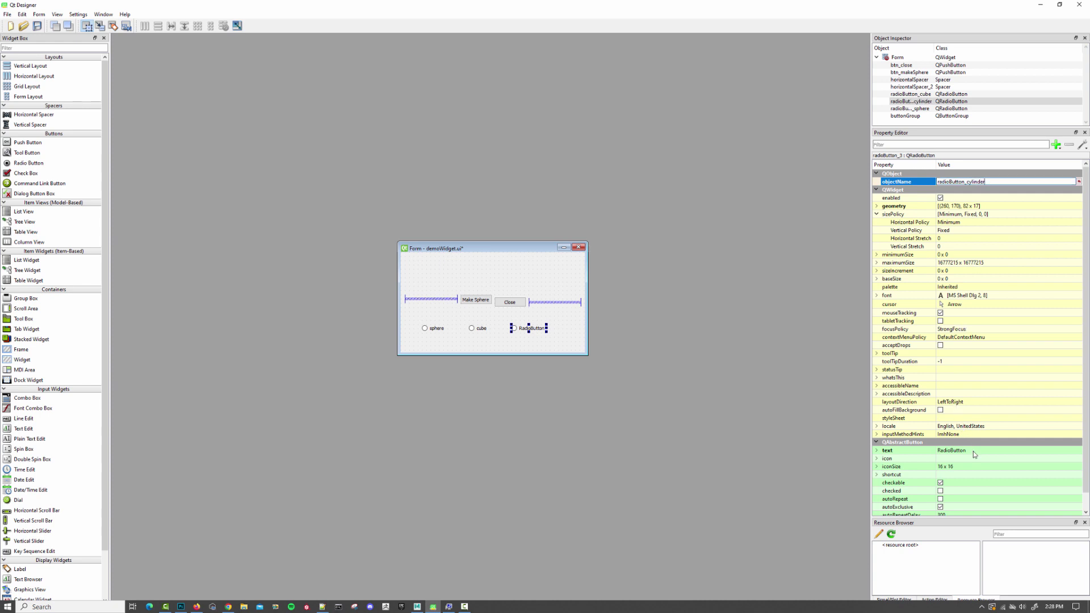
pyautogui.click(977, 450)
pyautogui.write('cylinder')
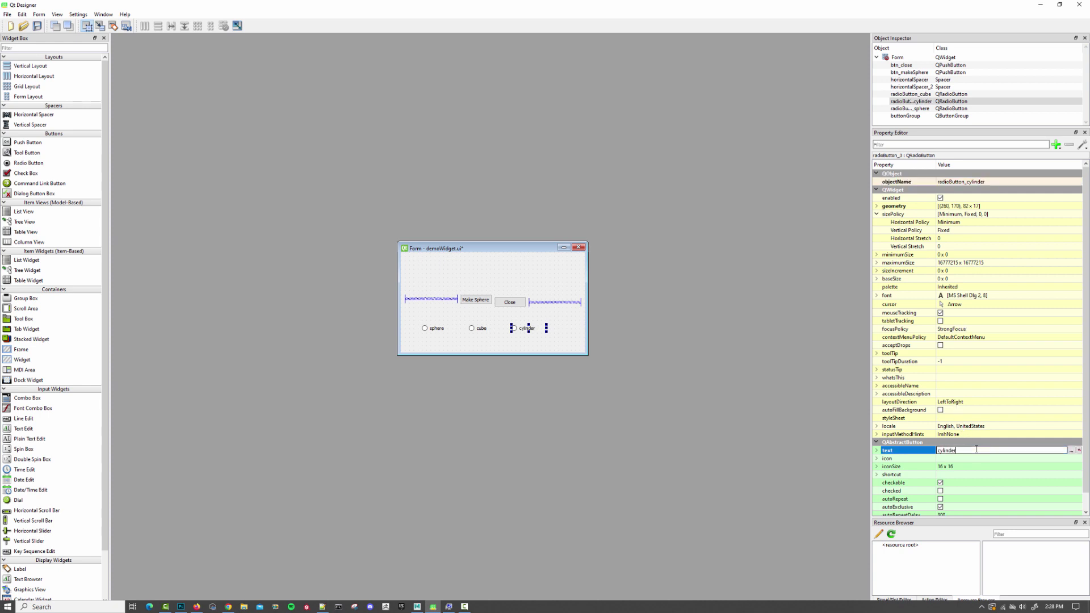
pyautogui.press('Return')
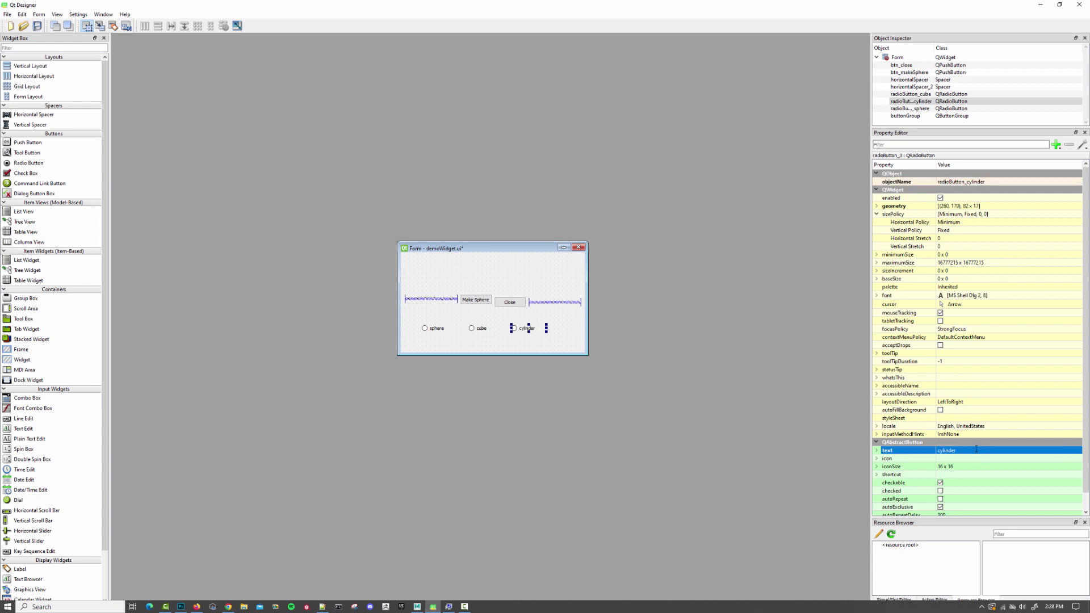
pyautogui.click(437, 329)
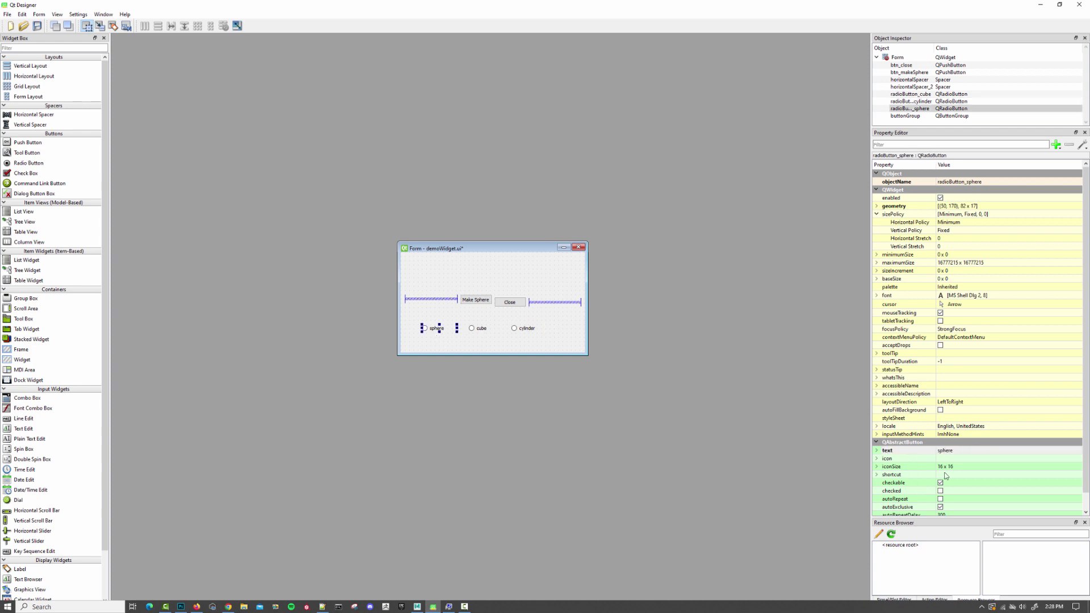
pyautogui.scroll(-1, 950, 457)
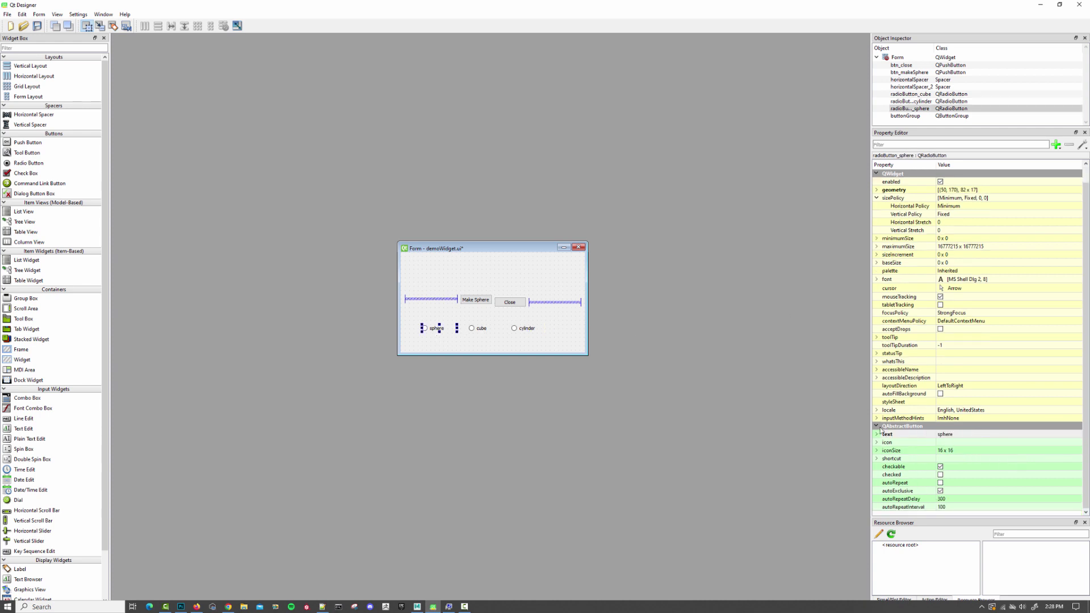
# Tick the checked property so radioButton_sphere is selected by default.
pyautogui.click(941, 475)
pyautogui.click(941, 476)
pyautogui.click(475, 320)
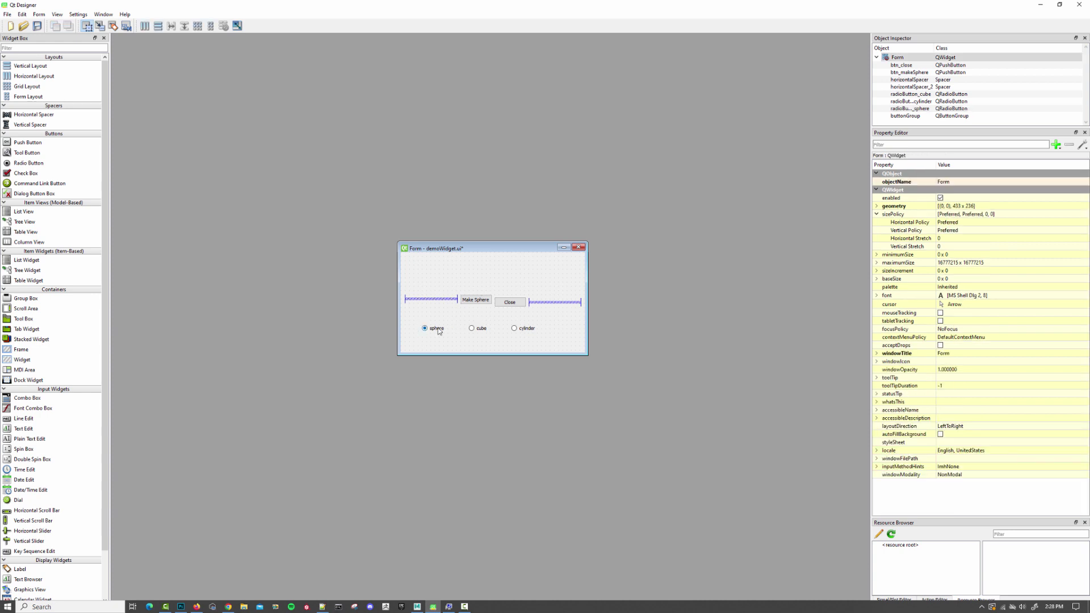
# Preview the form and click cube, sphere, cube and cylinder to confirm exclusive selection.
pyautogui.hotkey('ctrl', 'r')
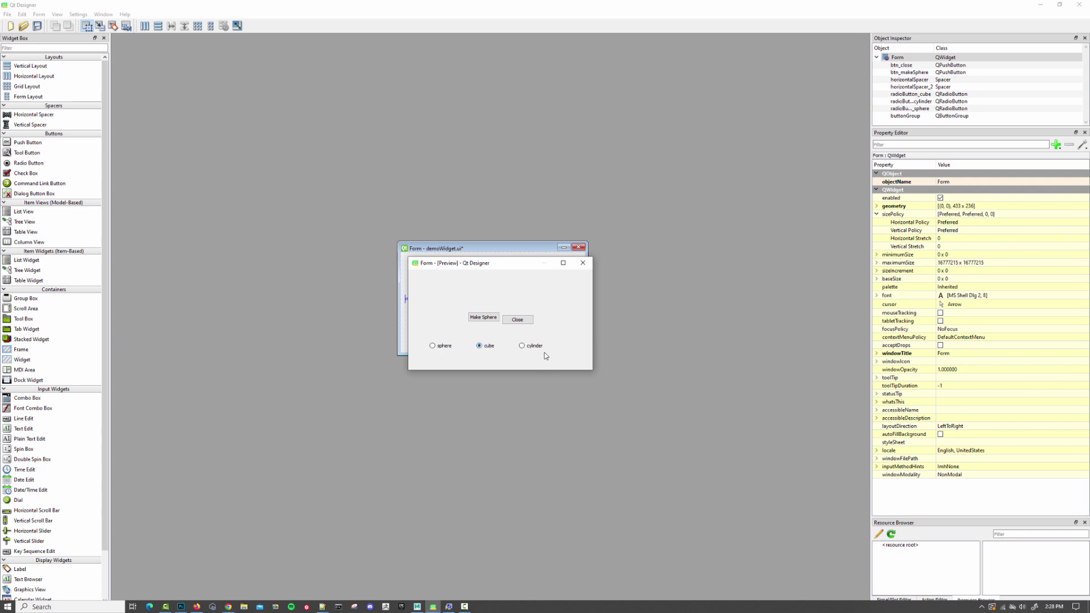
pyautogui.click(489, 349)
pyautogui.click(438, 350)
pyautogui.click(487, 347)
pyautogui.click(530, 347)
pyautogui.click(582, 263)
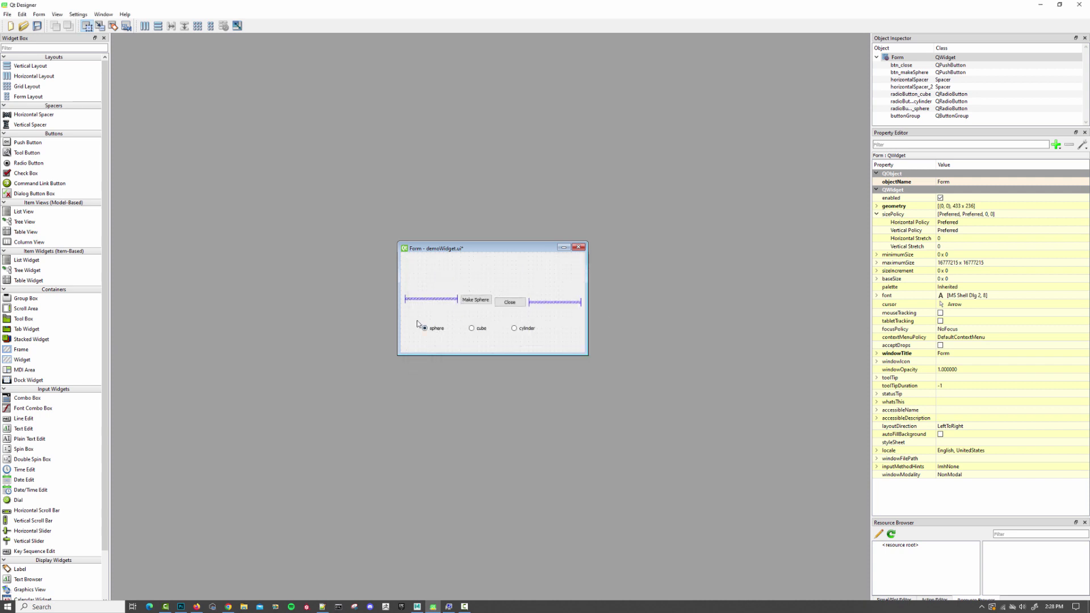
# Put the three radio buttons in one horizontal layout and Make Sphere/Close in another.
pyautogui.moveTo(410, 321); pyautogui.dragTo(562, 338)
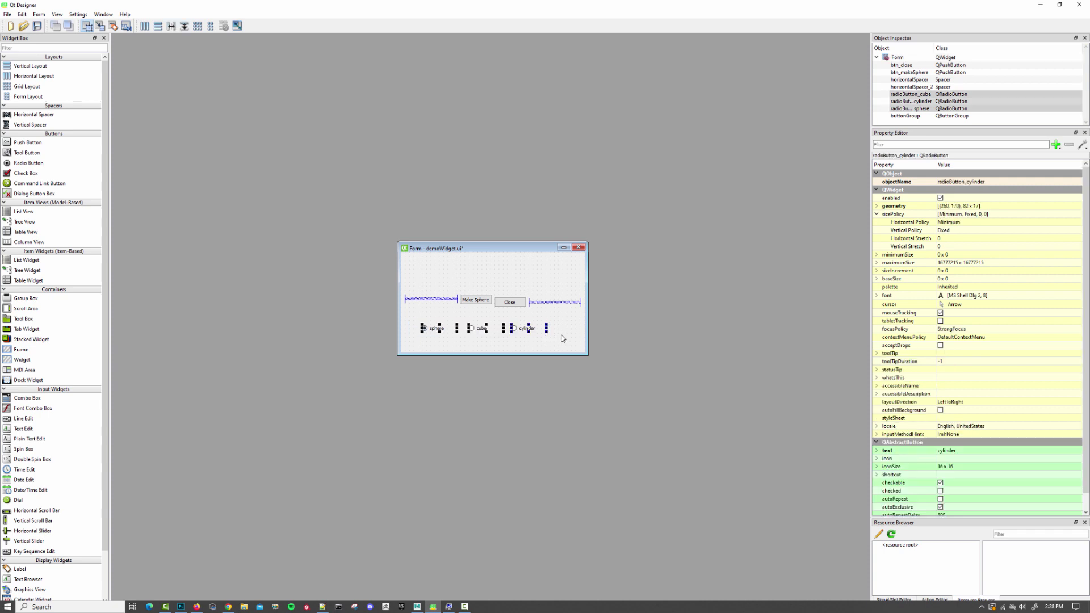
pyautogui.click(145, 26)
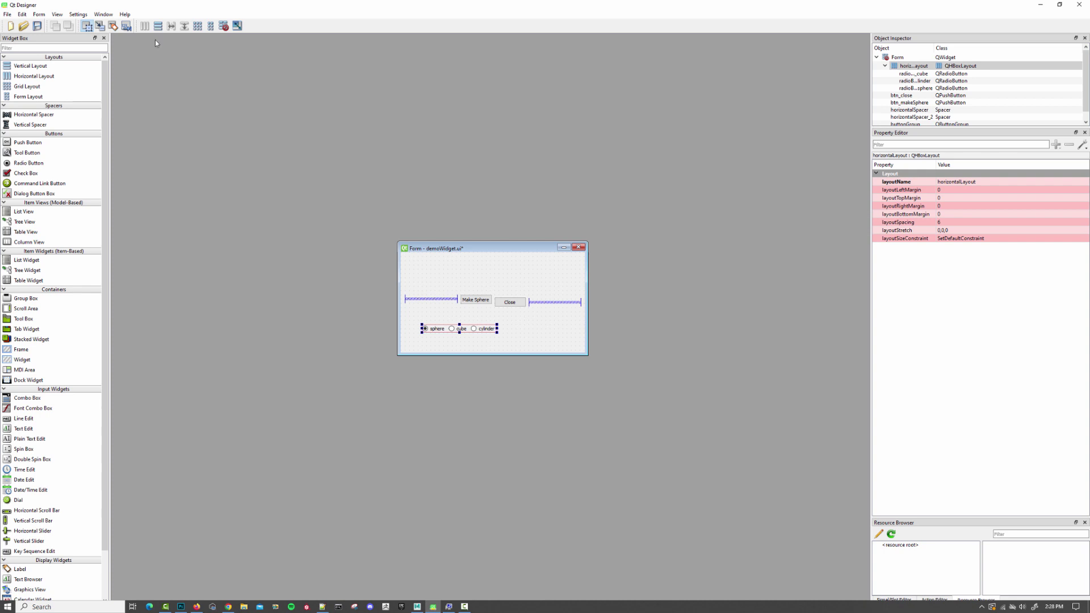
pyautogui.click(473, 287)
pyautogui.moveTo(473, 287); pyautogui.dragTo(511, 311)
pyautogui.hotkey('ctrl', '1')
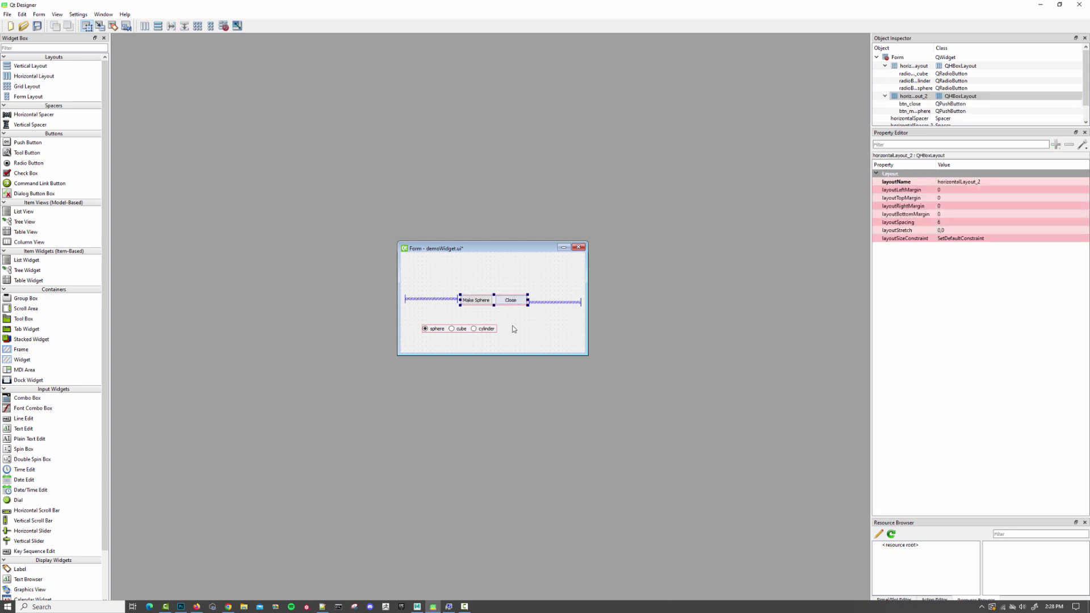
pyautogui.click(555, 270)
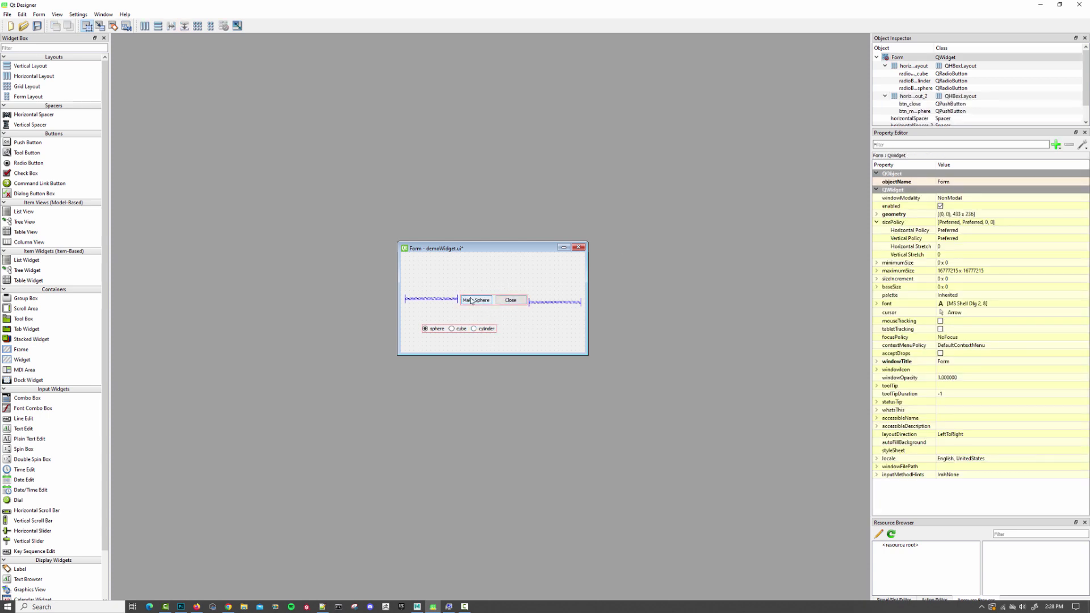
# Select the radio-button row layout and drag it above the Make Sphere and Close buttons.
pyautogui.click(459, 331)
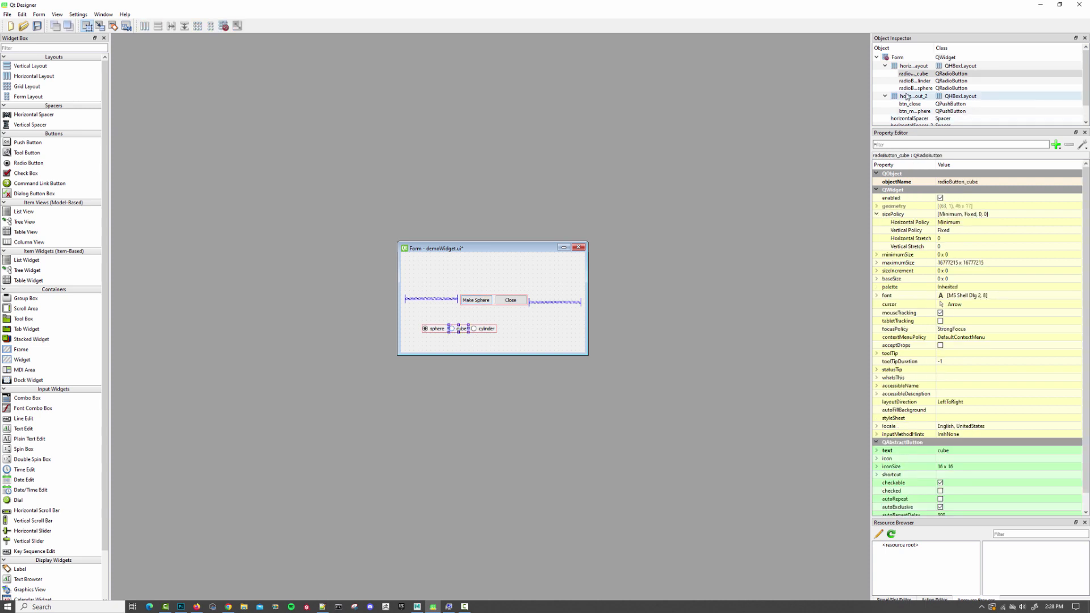
pyautogui.click(939, 67)
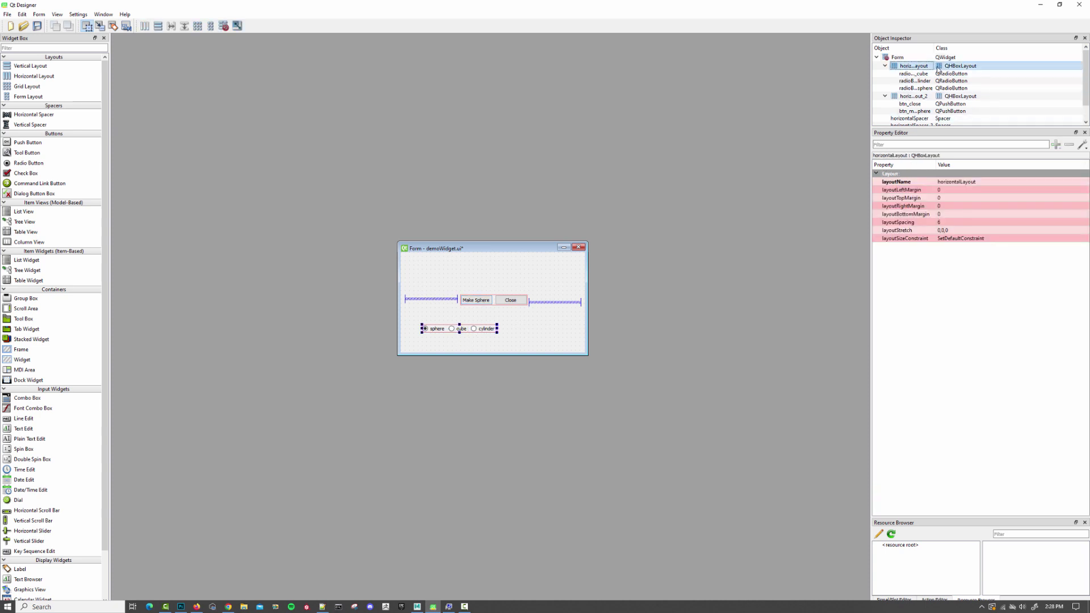
pyautogui.click(457, 330)
pyautogui.click(442, 331)
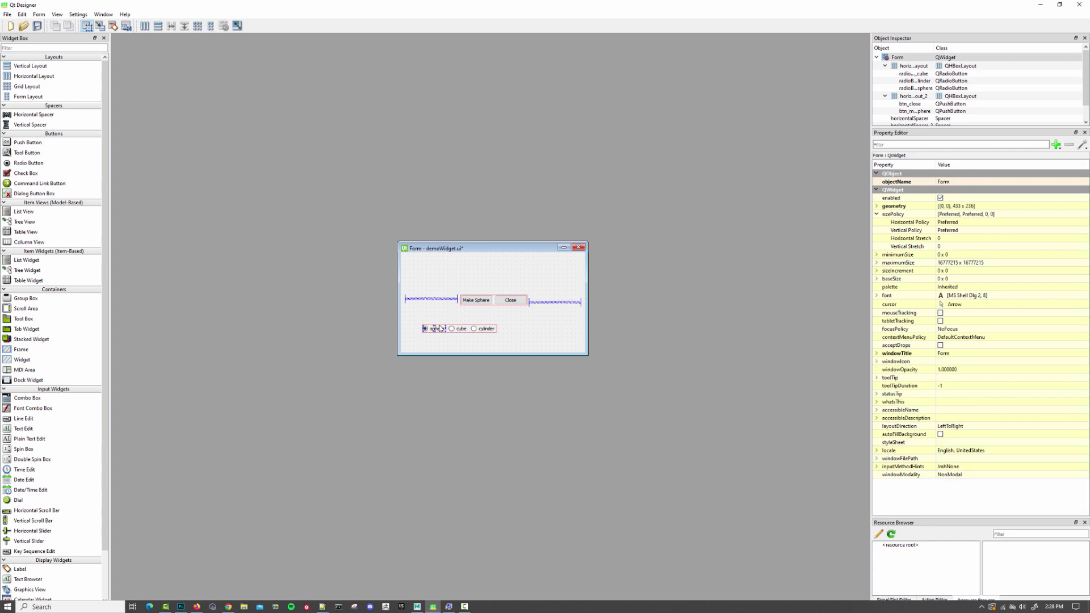
pyautogui.click(493, 334)
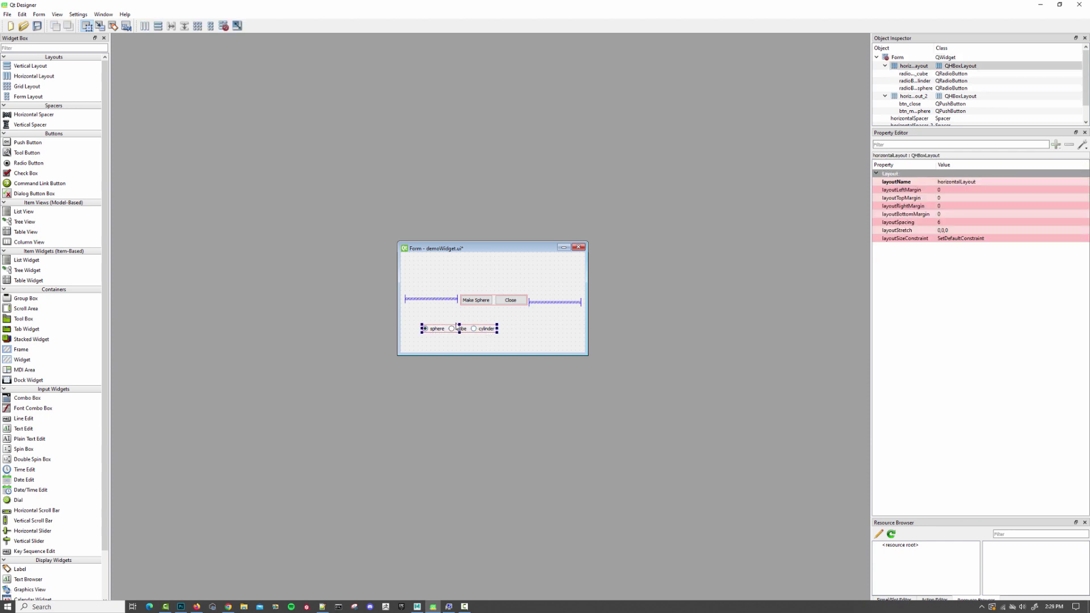
pyautogui.click(482, 329)
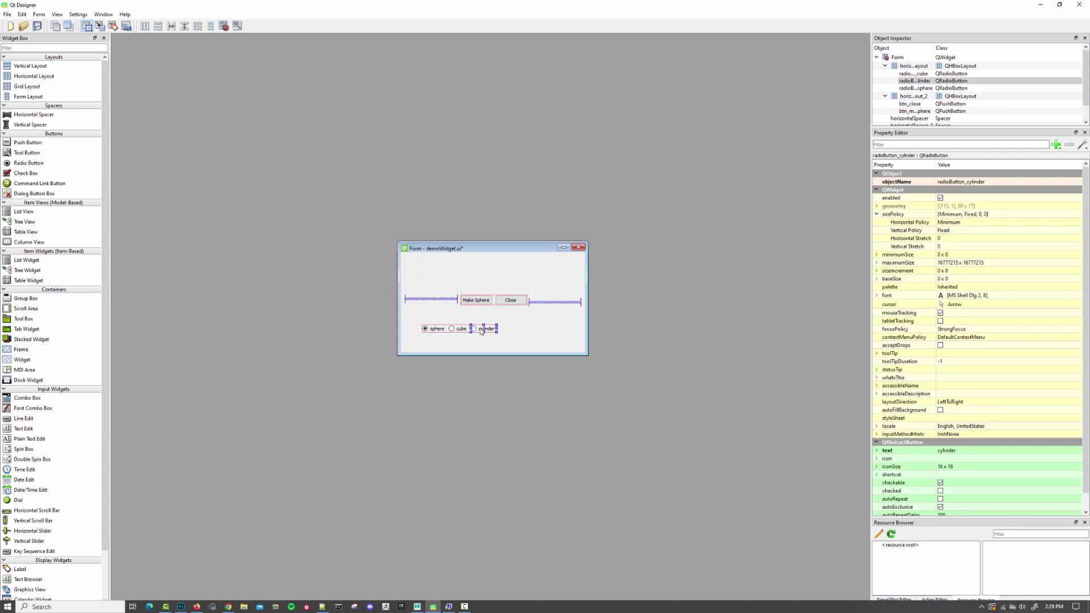
pyautogui.click(904, 67)
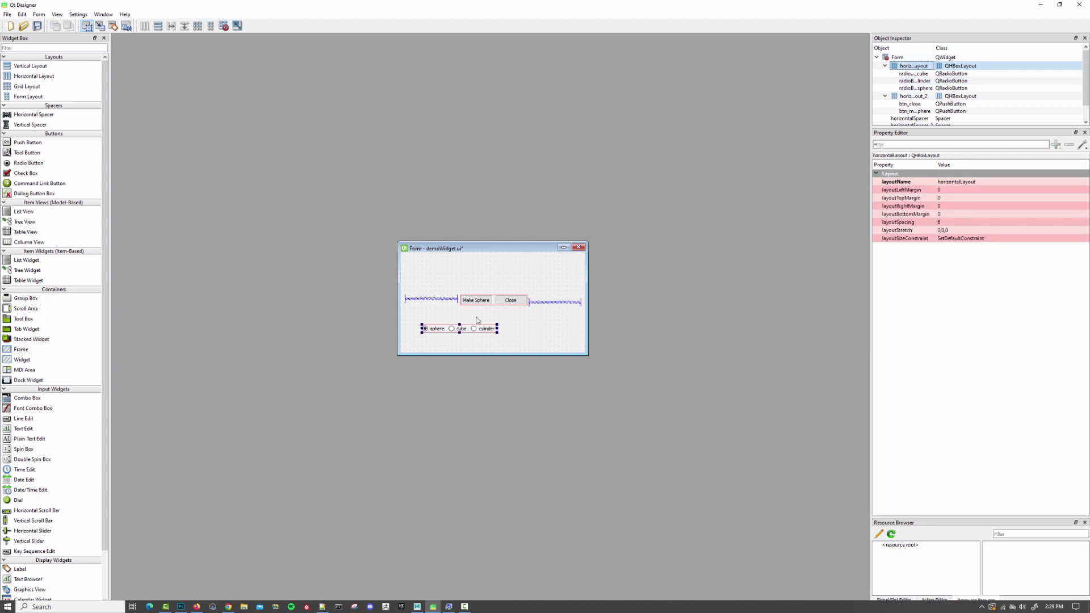
pyautogui.moveTo(478, 332); pyautogui.dragTo(513, 288)
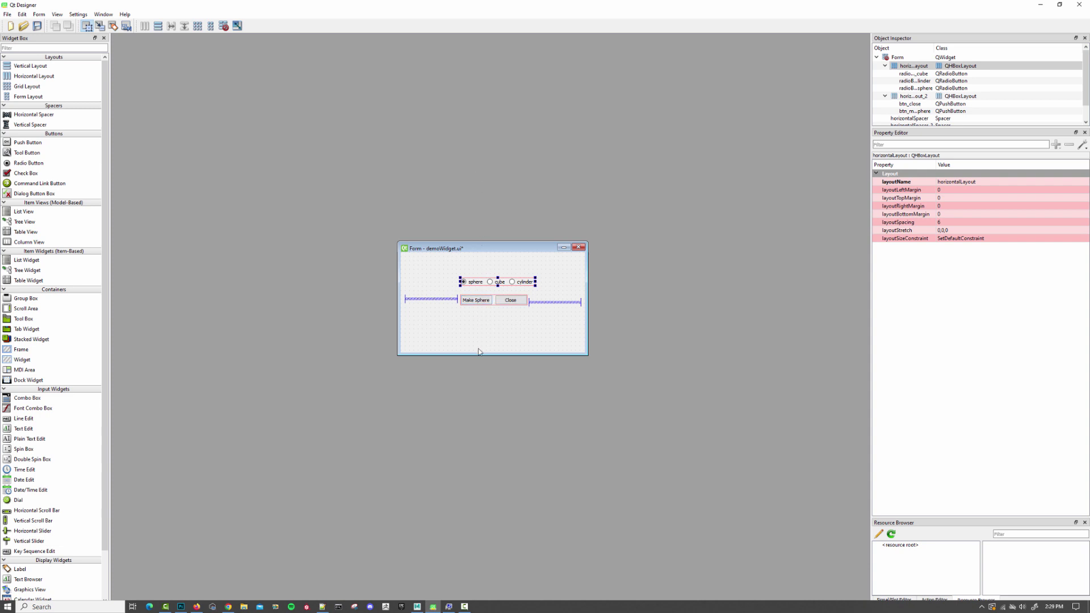
# Stack the radio-button row and the button row in a vertical layout.
pyautogui.click(482, 332)
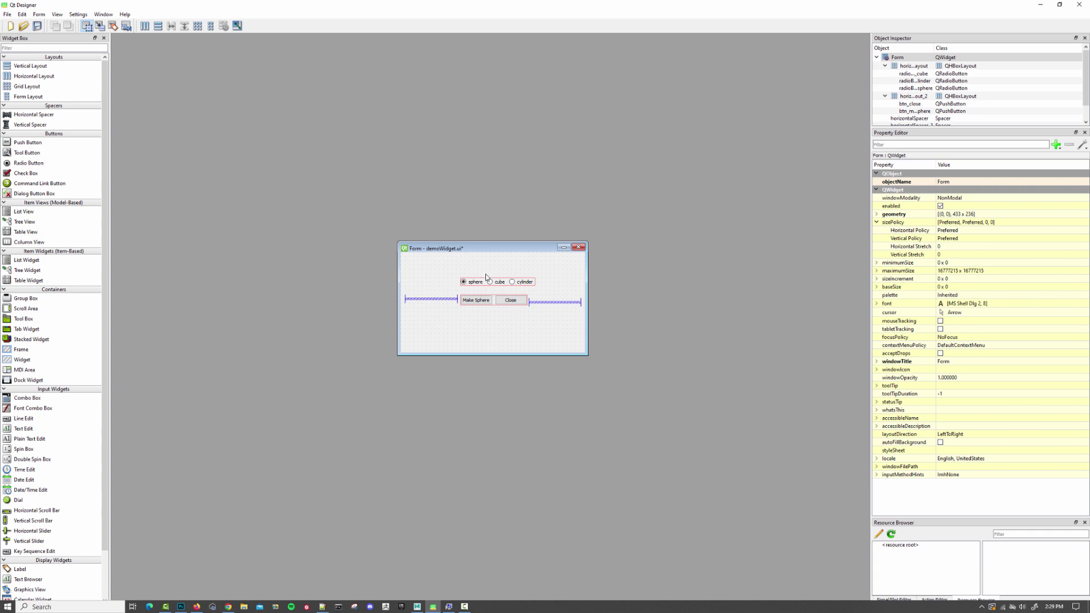
pyautogui.click(914, 66)
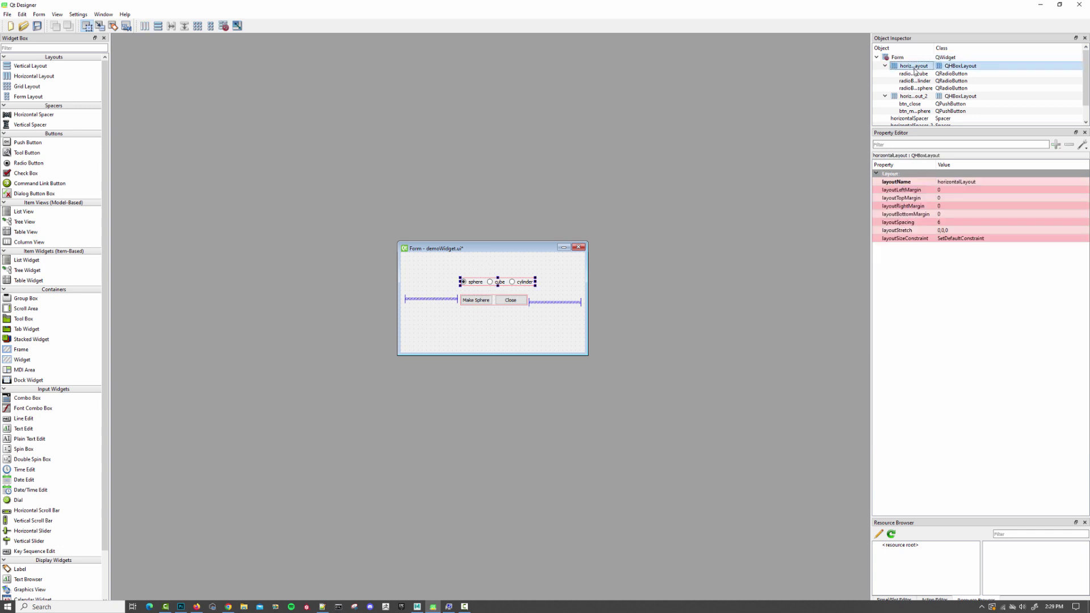
pyautogui.keyDown('ctrl'); pyautogui.click(915, 96); pyautogui.keyUp('ctrl')
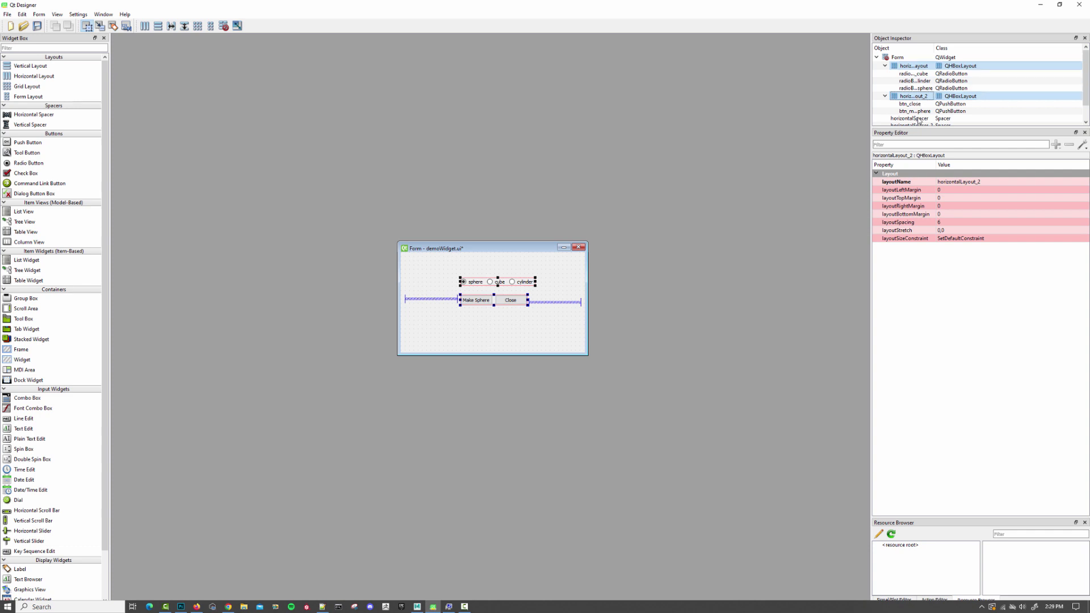
pyautogui.click(159, 26)
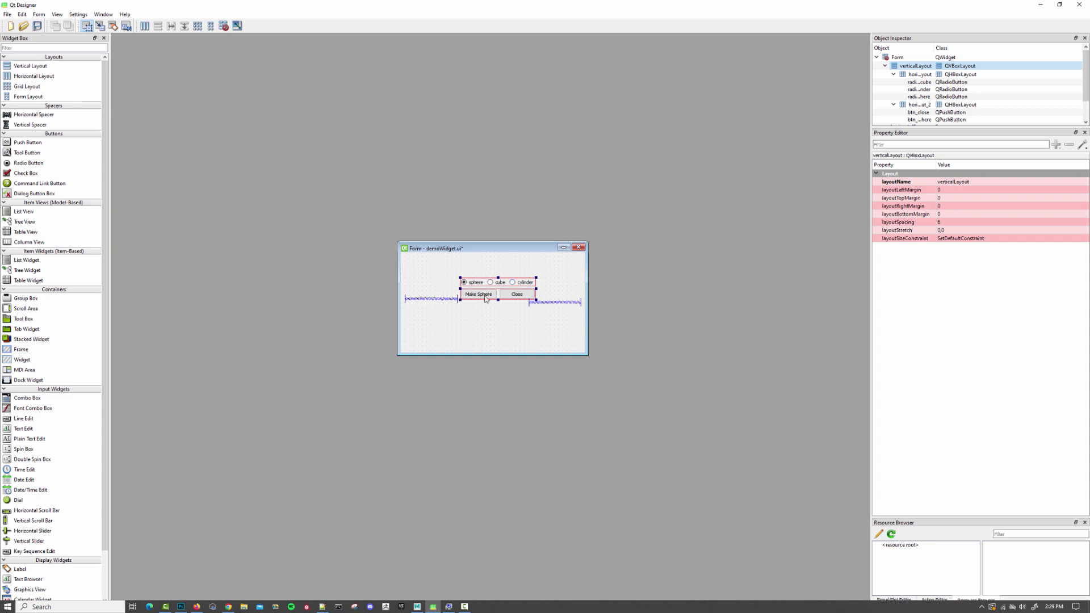
# Raise both horizontal spacers level with the stack and join them into one horizontal row.
pyautogui.moveTo(547, 306); pyautogui.dragTo(559, 294)
pyautogui.moveTo(445, 303); pyautogui.dragTo(440, 281)
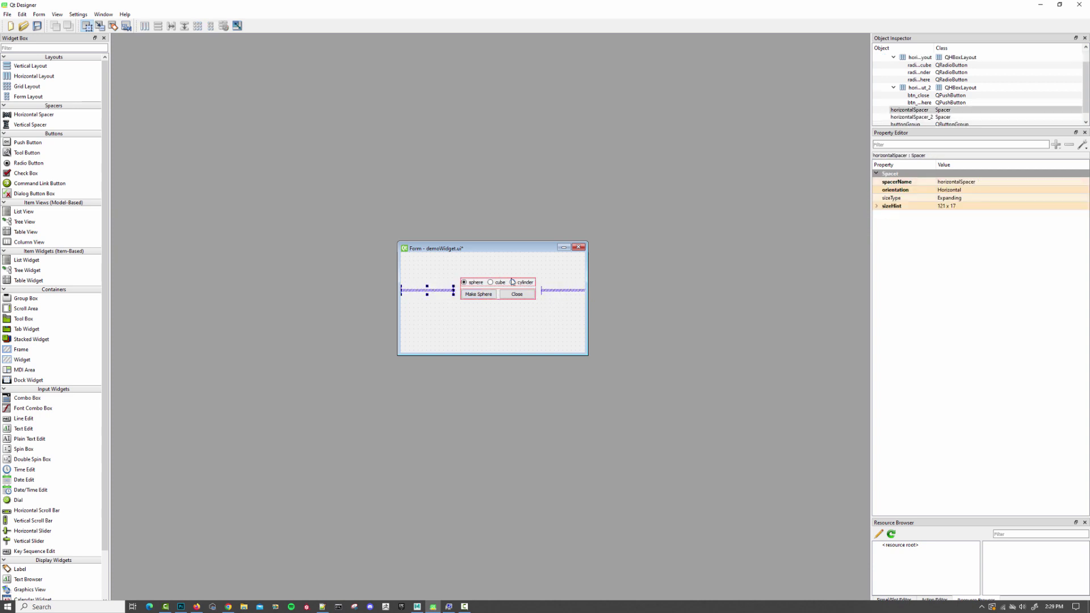
pyautogui.click(555, 291)
pyautogui.scroll(1, 916, 69)
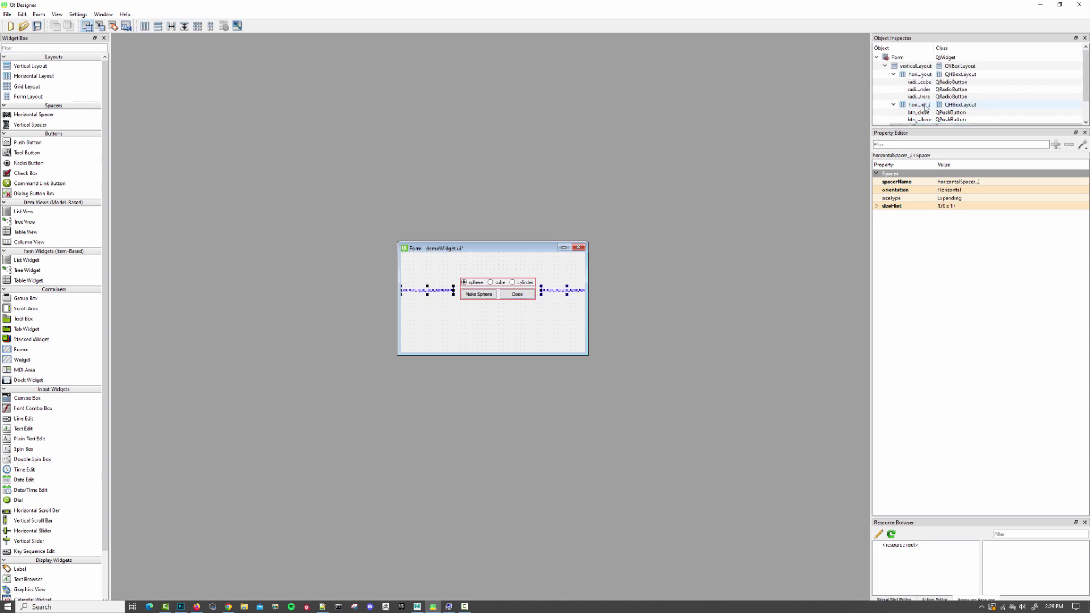
pyautogui.click(916, 66)
pyautogui.click(145, 26)
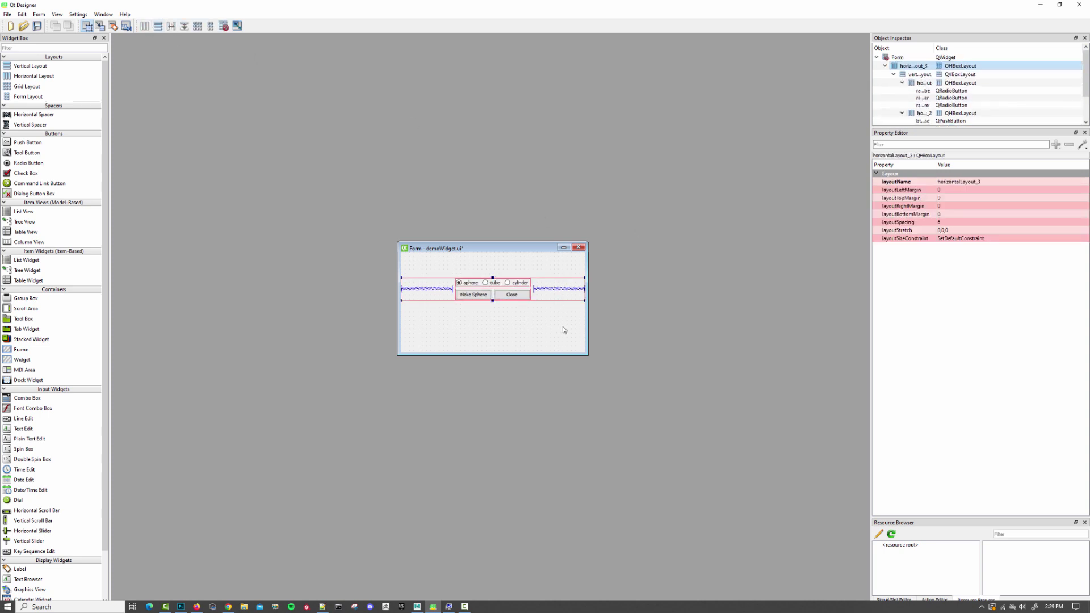
# Try a horizontal top-level layout on the form, then undo it.
pyautogui.click(530, 331)
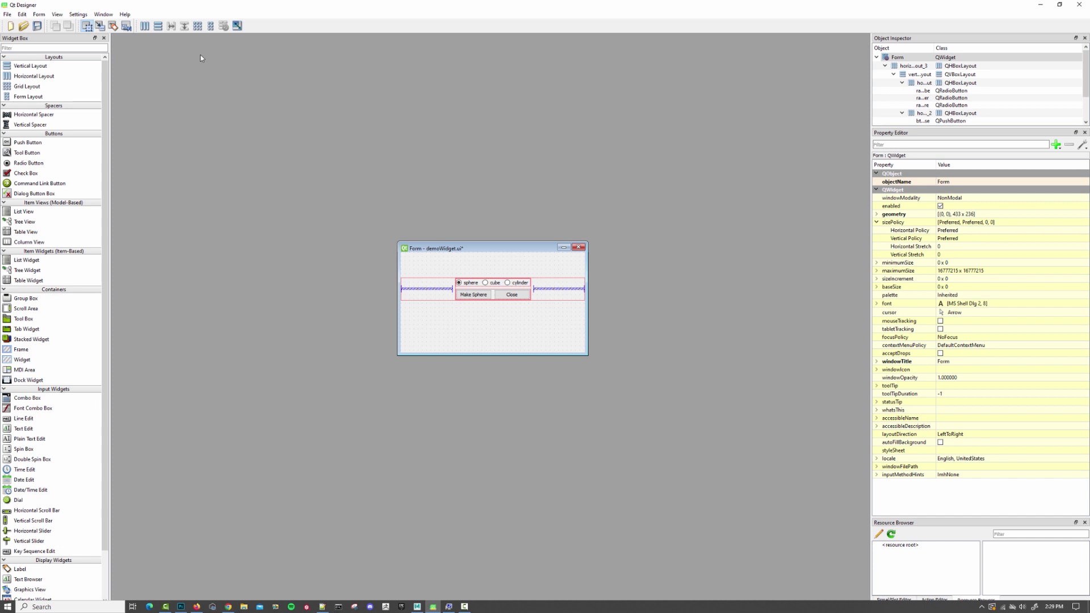
pyautogui.click(145, 26)
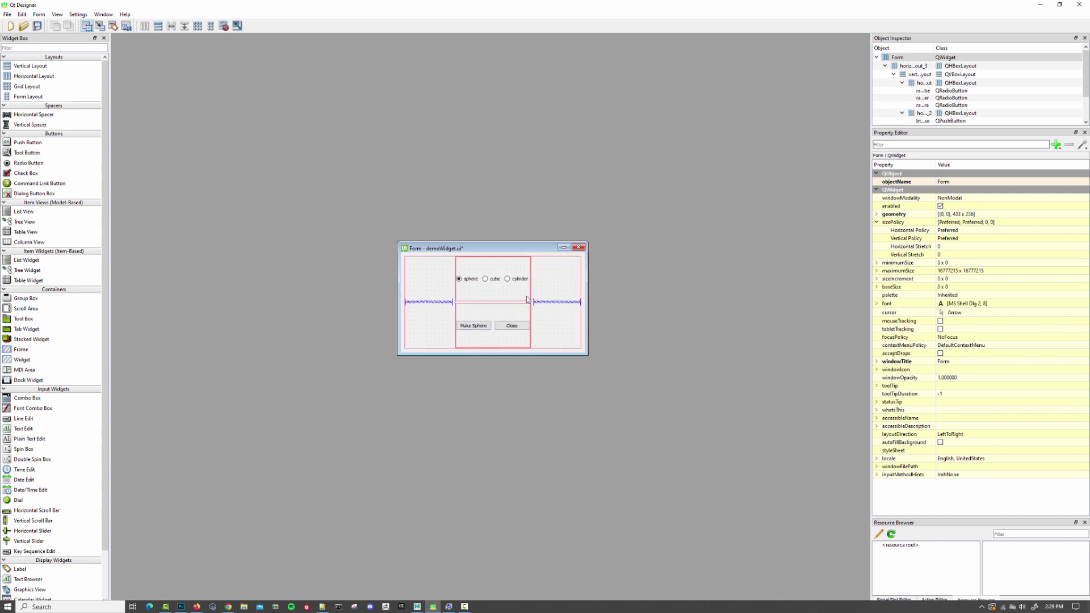
pyautogui.hotkey('ctrl', 'z')
pyautogui.hotkey('ctrl', 'z')
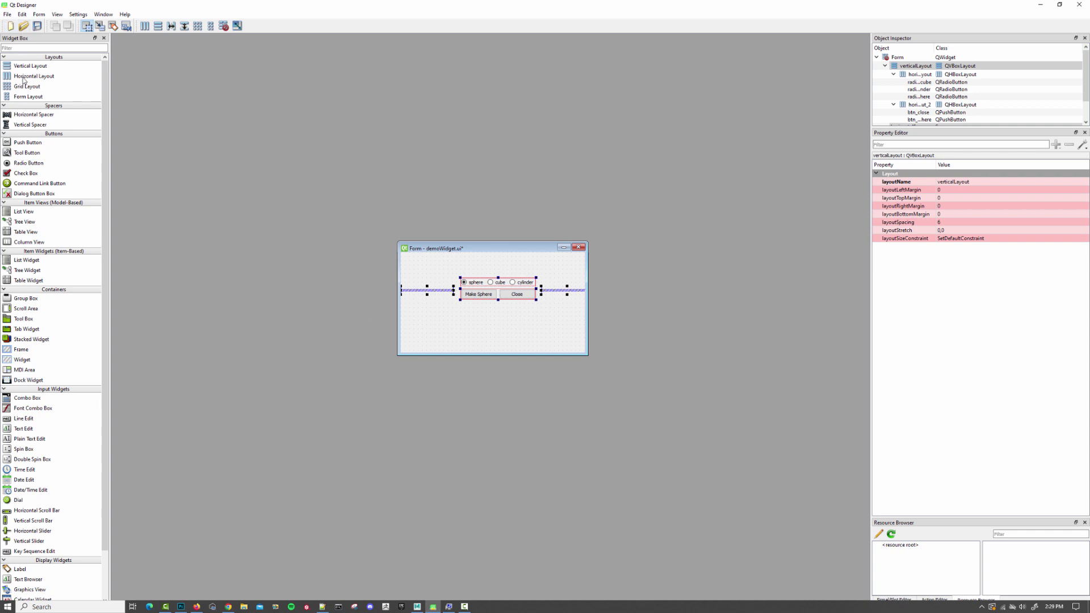
# Add vertical spacers above and below the controls, grid-lay out the form, and preview it taller.
pyautogui.moveTo(24, 127); pyautogui.dragTo(495, 262)
pyautogui.moveTo(14, 124); pyautogui.dragTo(495, 318)
pyautogui.click(436, 315)
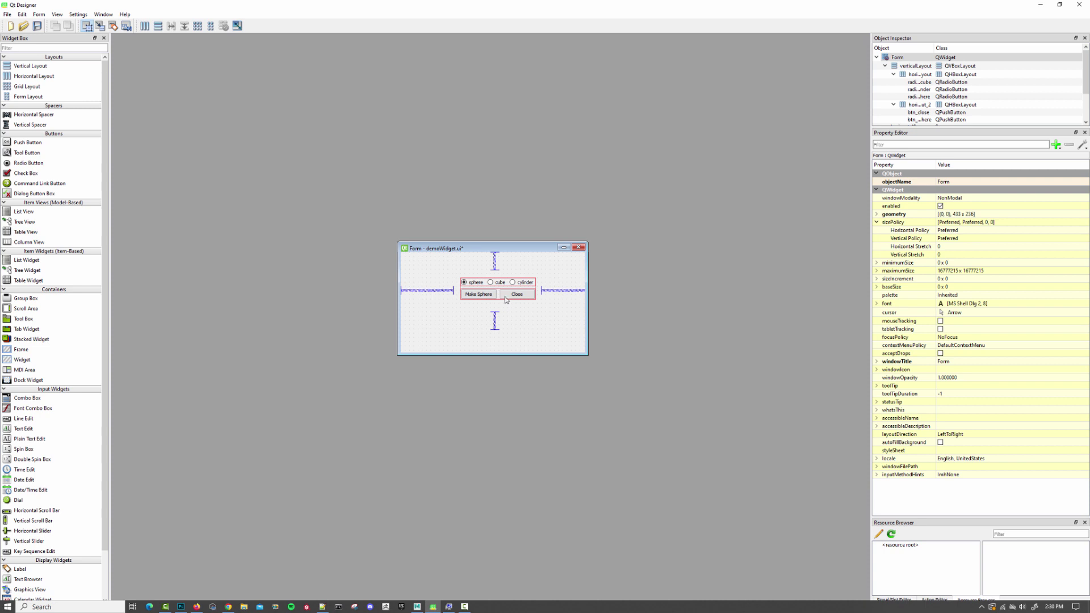
pyautogui.click(197, 26)
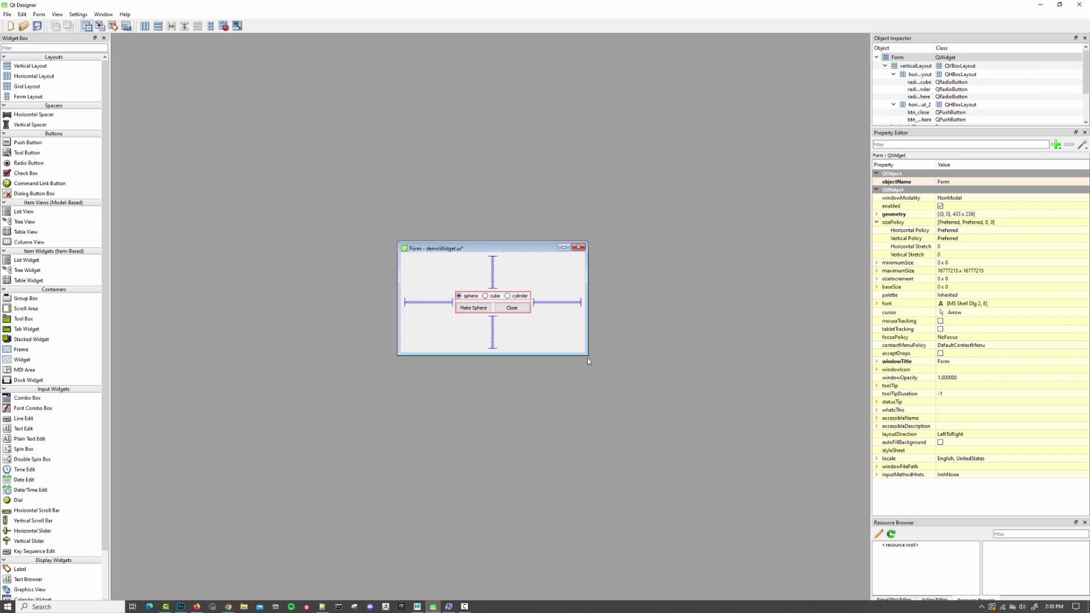
pyautogui.hotkey('ctrl', 'r')
pyautogui.moveTo(588, 369); pyautogui.dragTo(560, 410)
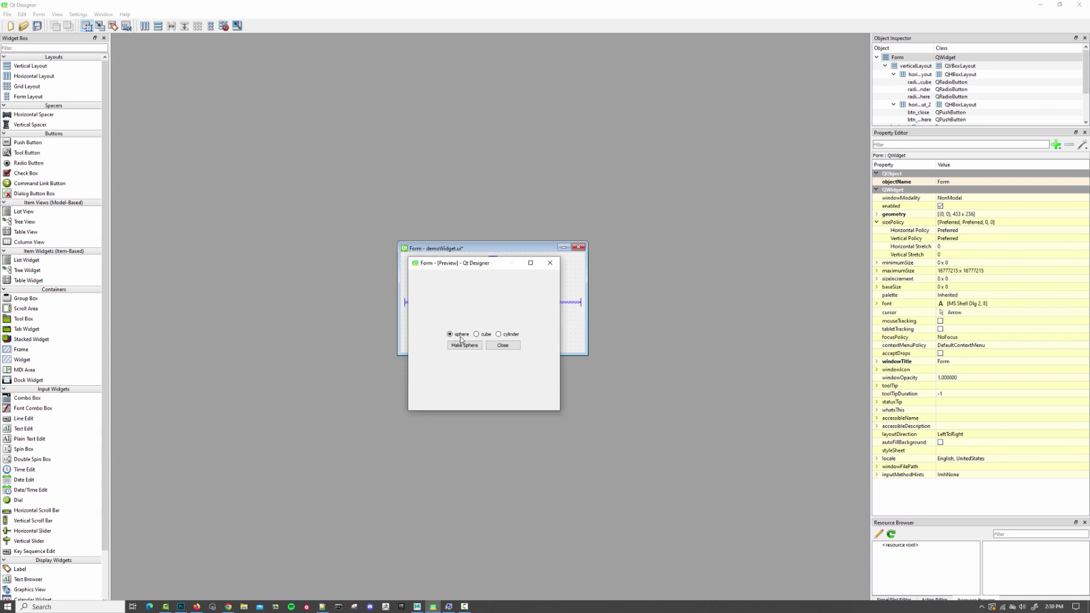
# Close the preview and set the Make Sphere button's objectName to btn_makeGeo.
pyautogui.click(549, 263)
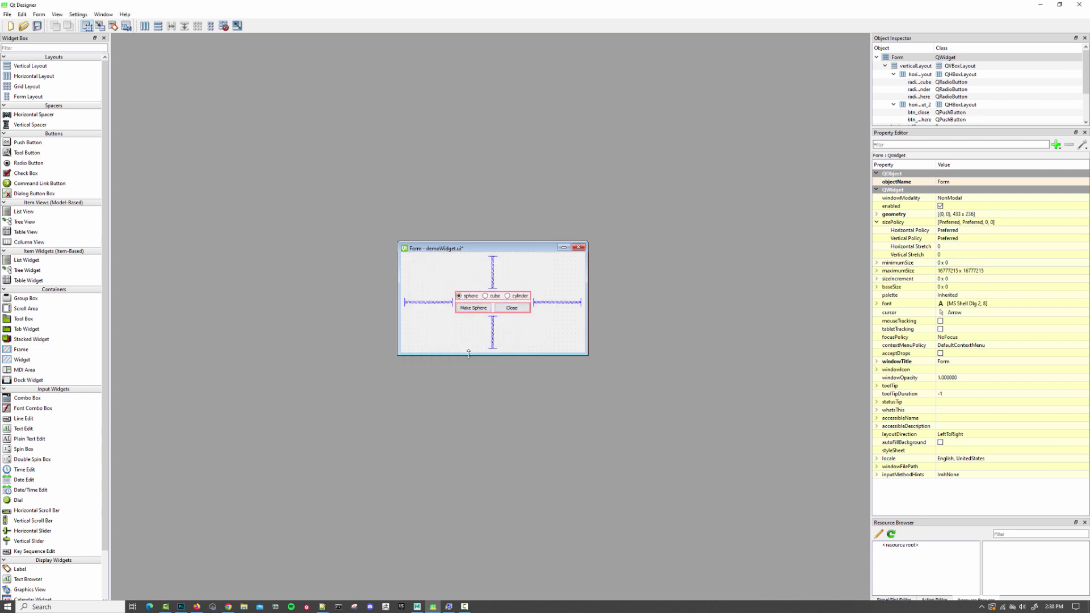
pyautogui.click(473, 311)
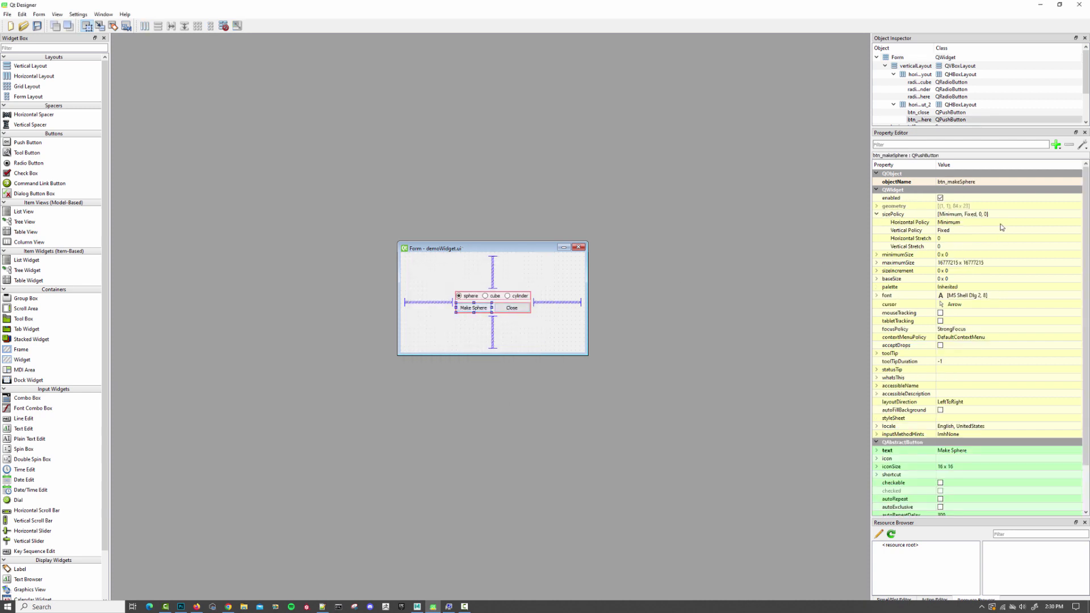
pyautogui.click(976, 182)
pyautogui.moveTo(959, 181); pyautogui.dragTo(1030, 183)
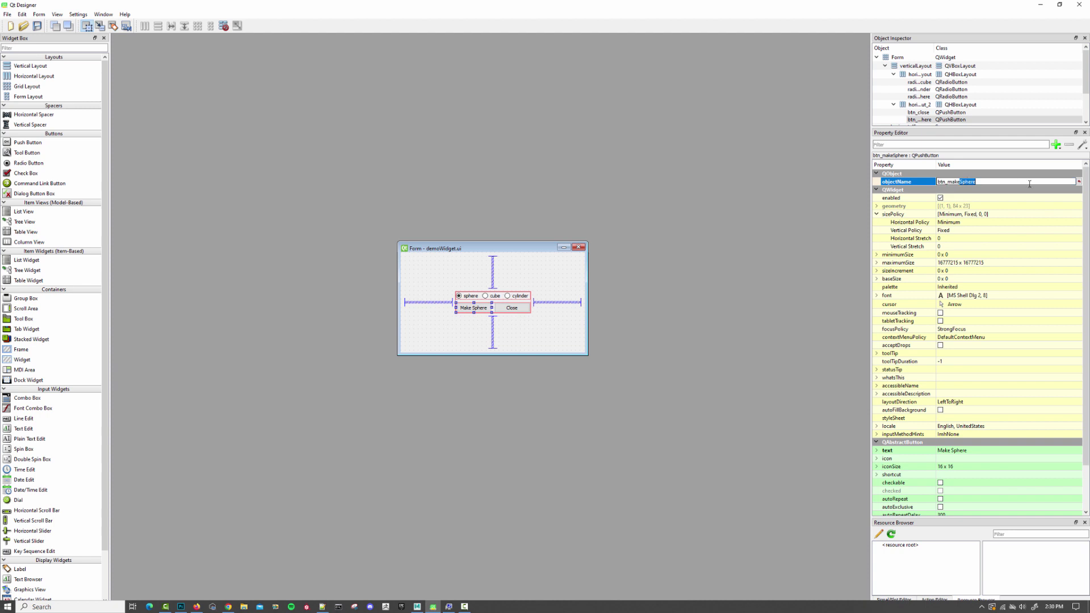
pyautogui.write('Geo')
# Change the button's text label from Make Sphere to Make Geo.
pyautogui.click(953, 451)
pyautogui.doubleClick(953, 451)
pyautogui.write('Geo')
pyautogui.press('Return')
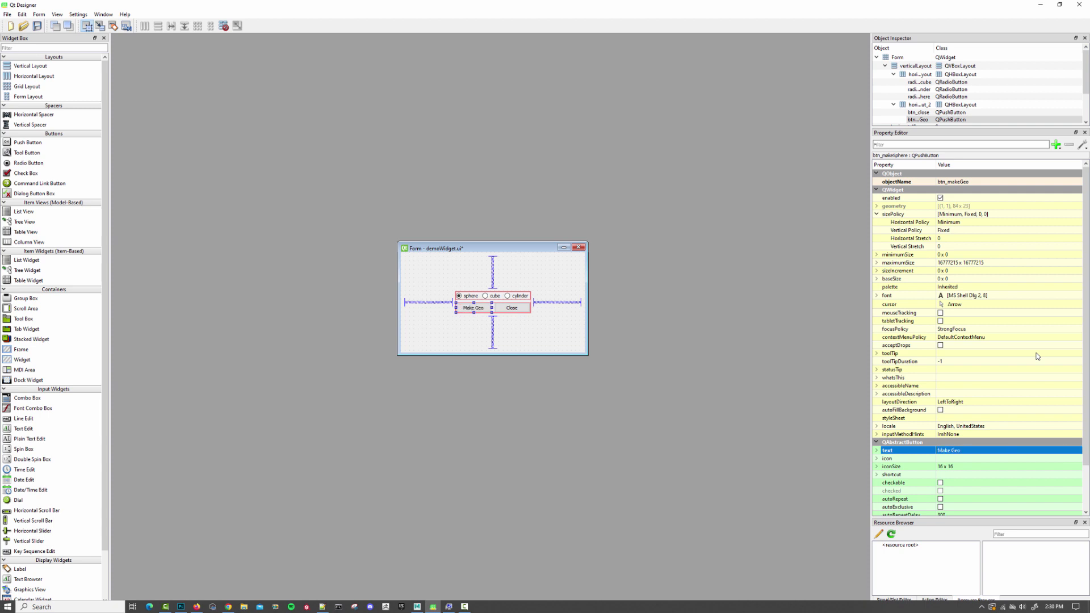